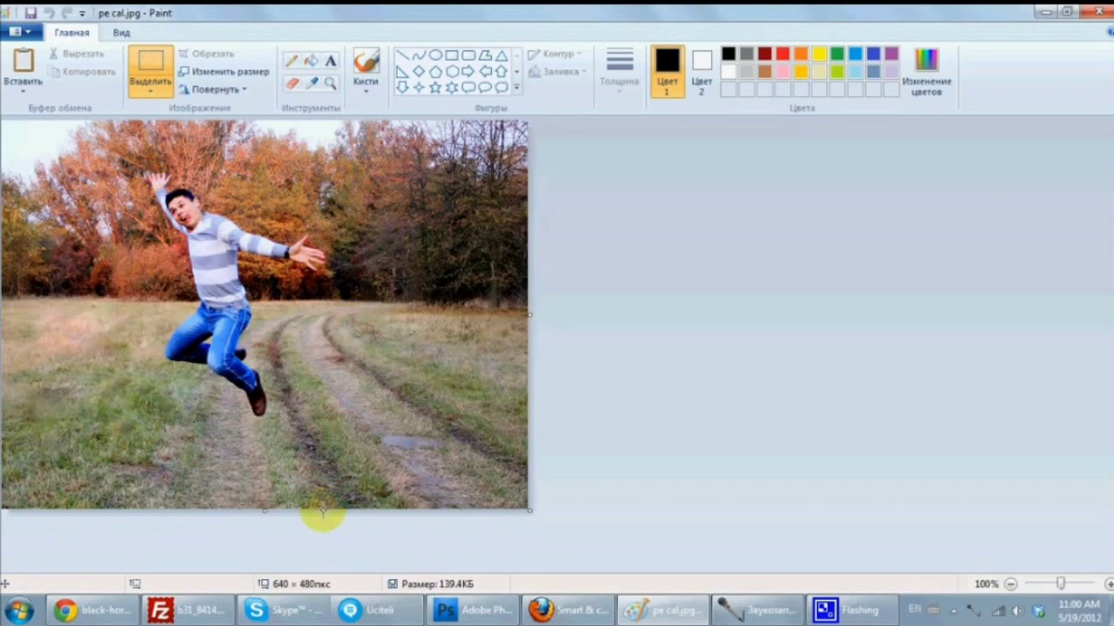
View the black horse tab in Chrome, then show the cowboy hat image result
click(91, 613)
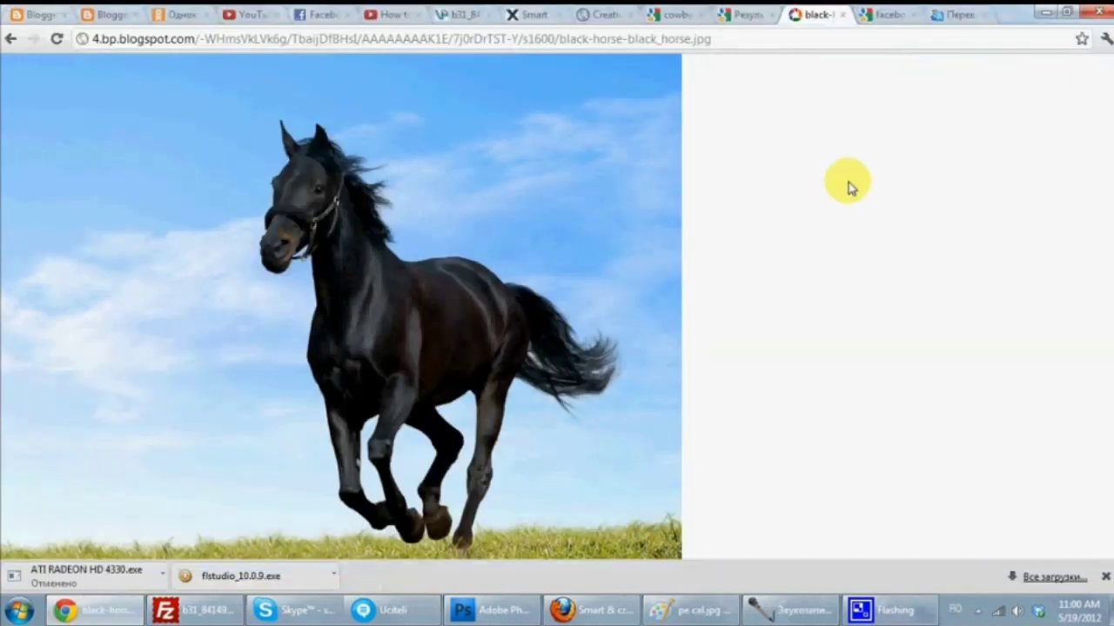
click(739, 18)
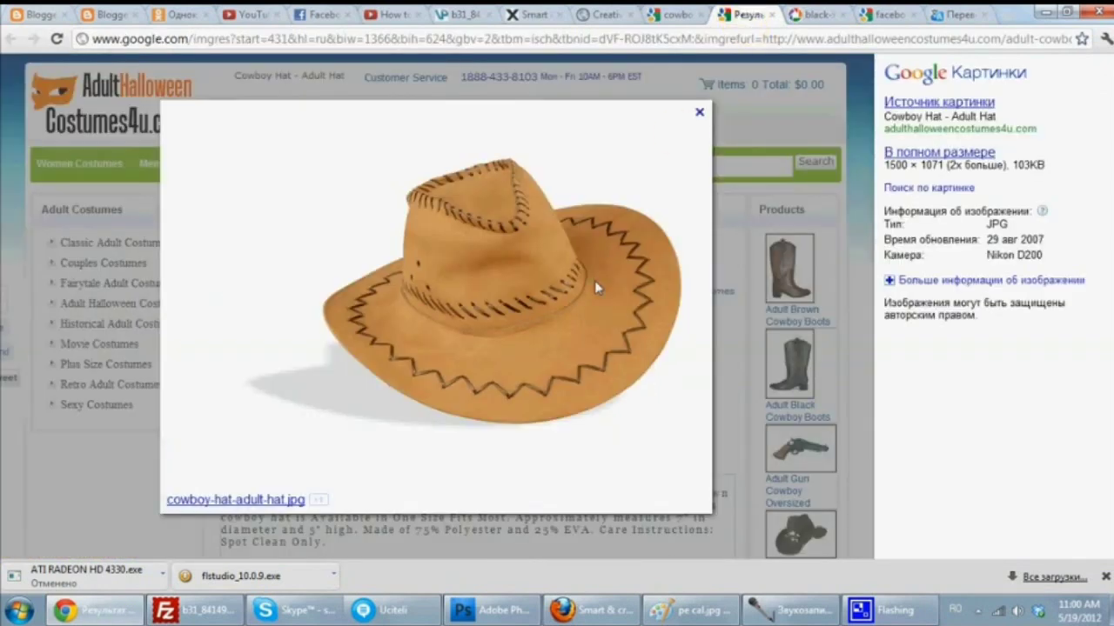
Cancel a first New document attempt and check the jumping-man photo in Paint
click(487, 610)
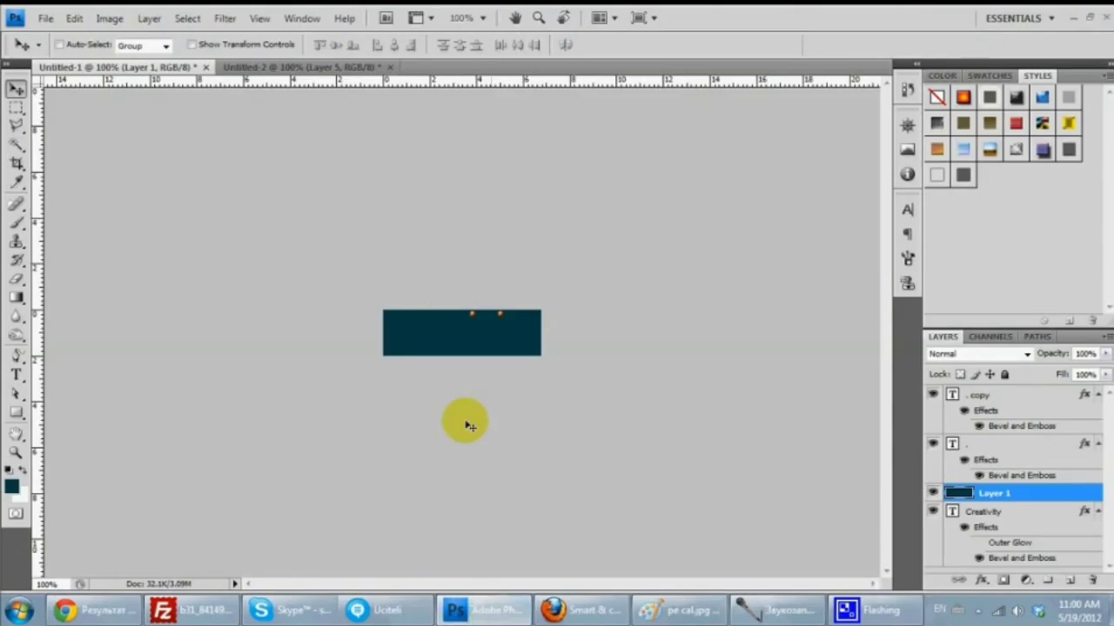
click(46, 18)
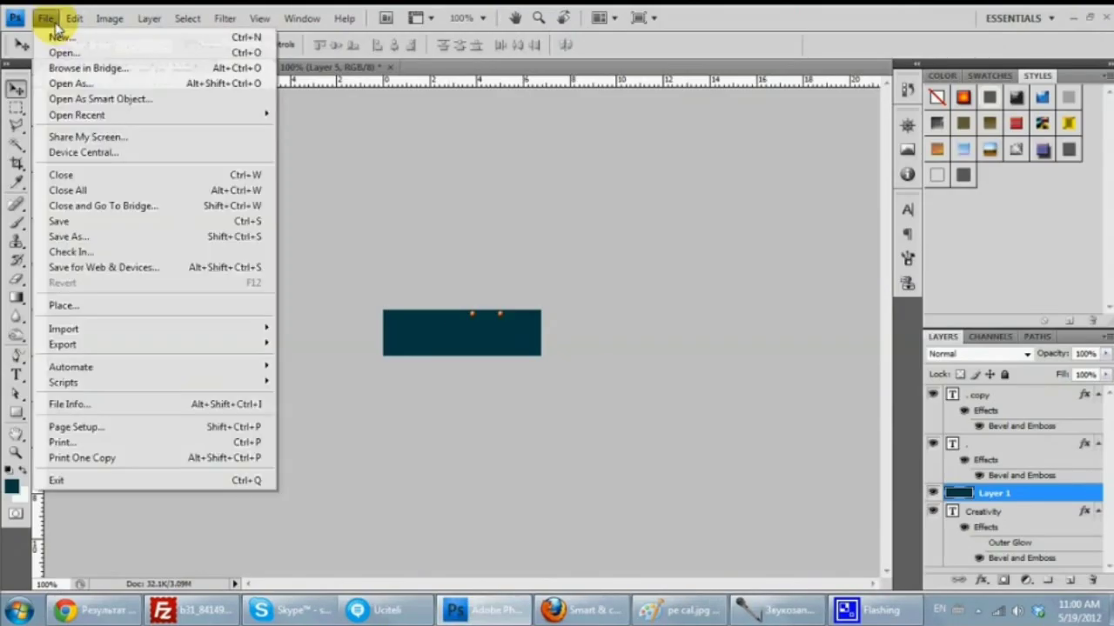
click(53, 42)
click(750, 115)
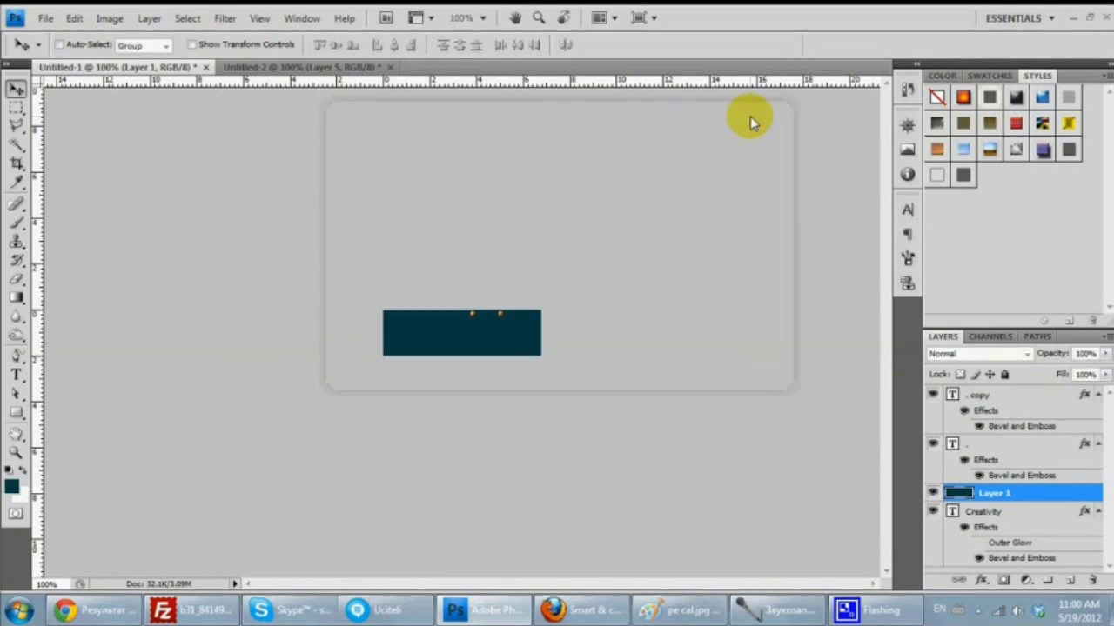
click(674, 610)
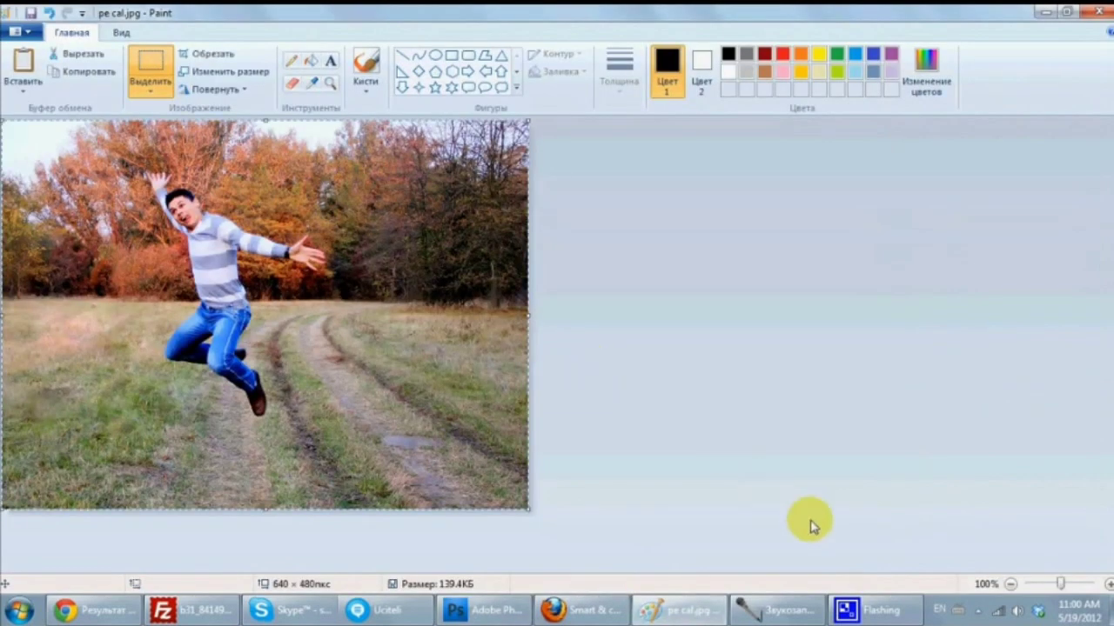
click(486, 613)
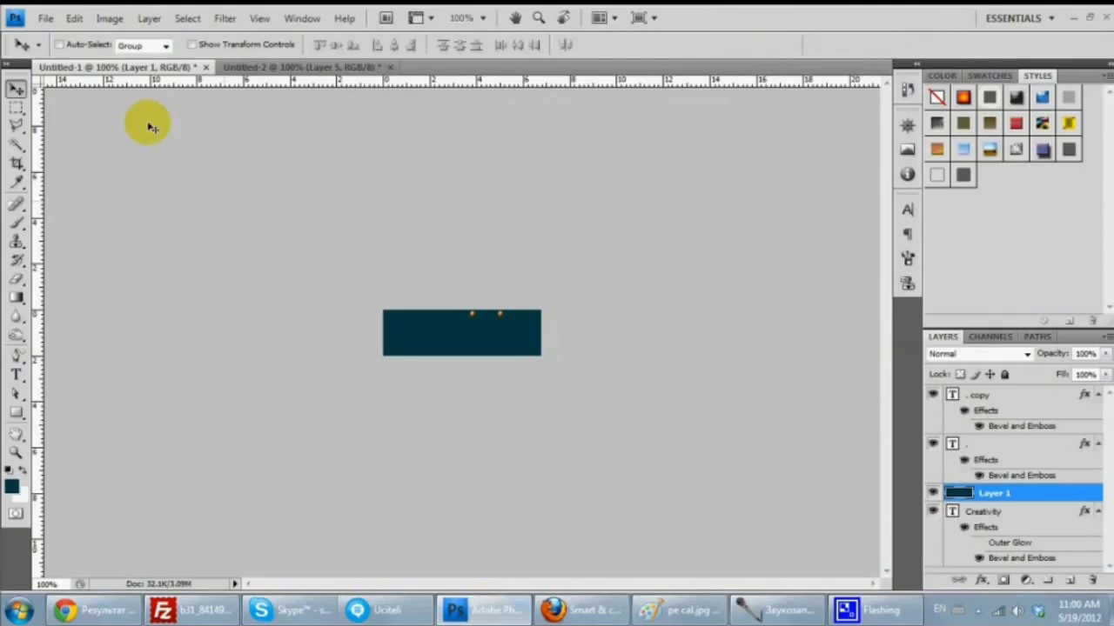
Create a 640×480 transparent document and paste the jumping-man photo into it
click(44, 18)
mouse_move(46, 19)
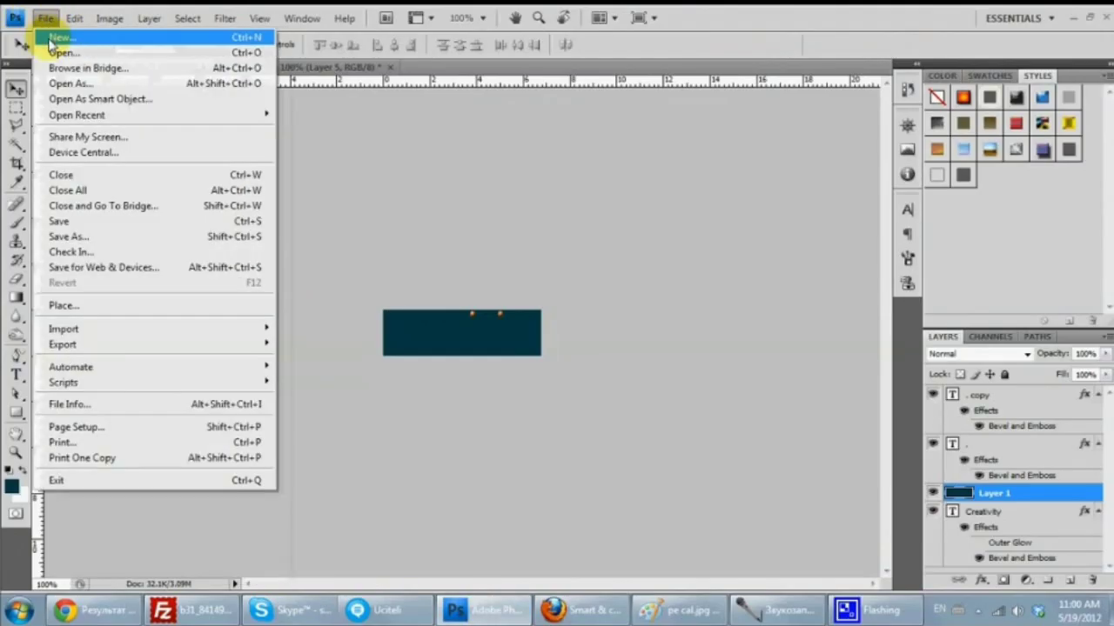
click(61, 35)
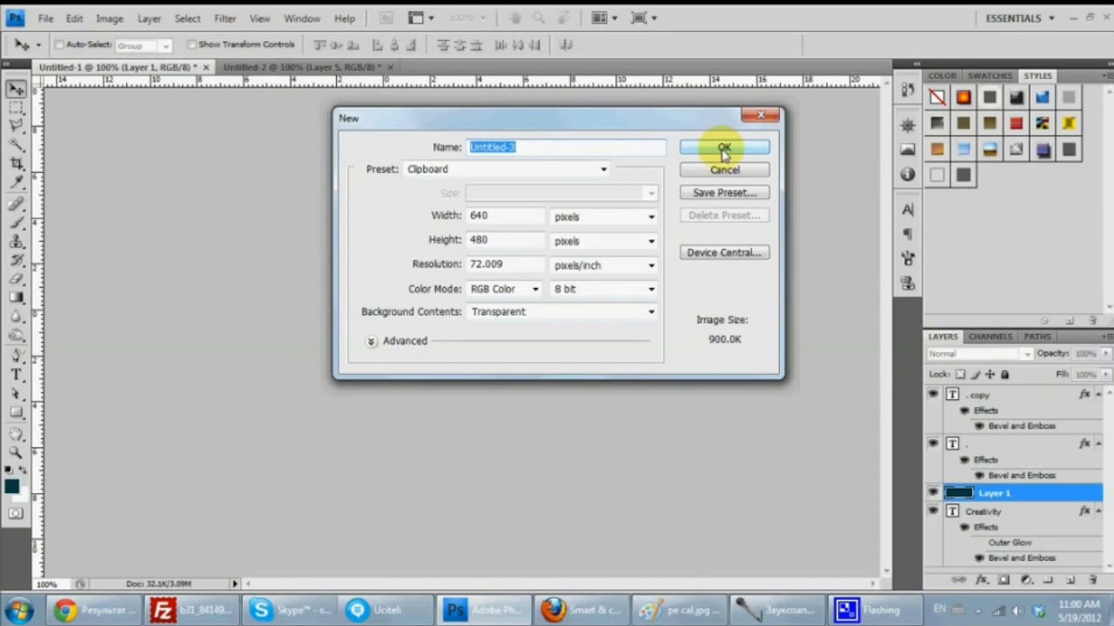
click(651, 313)
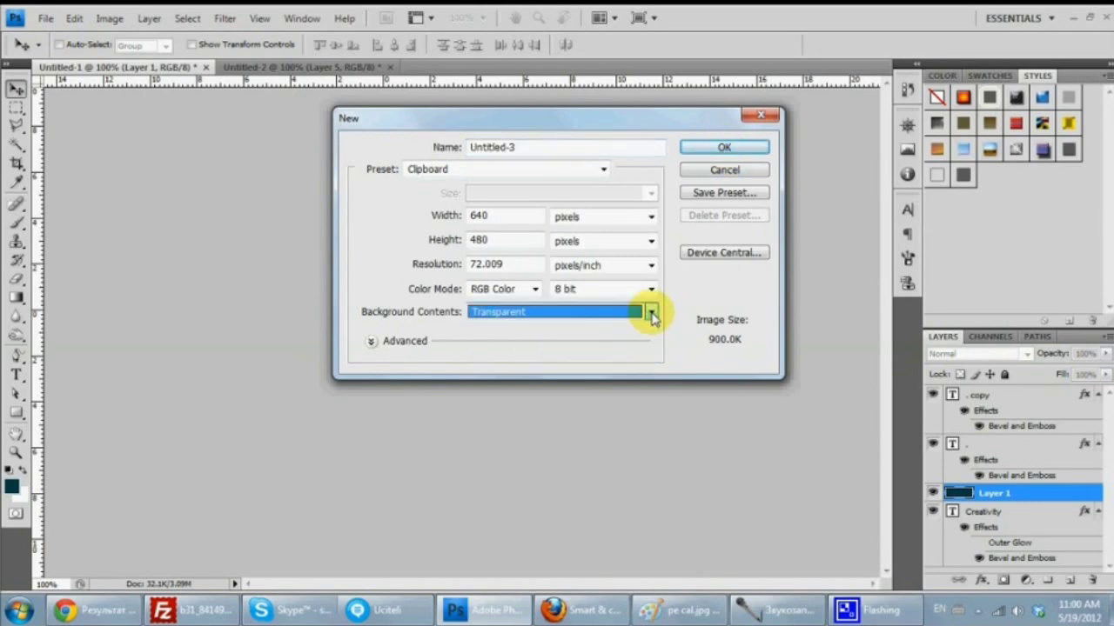
click(722, 147)
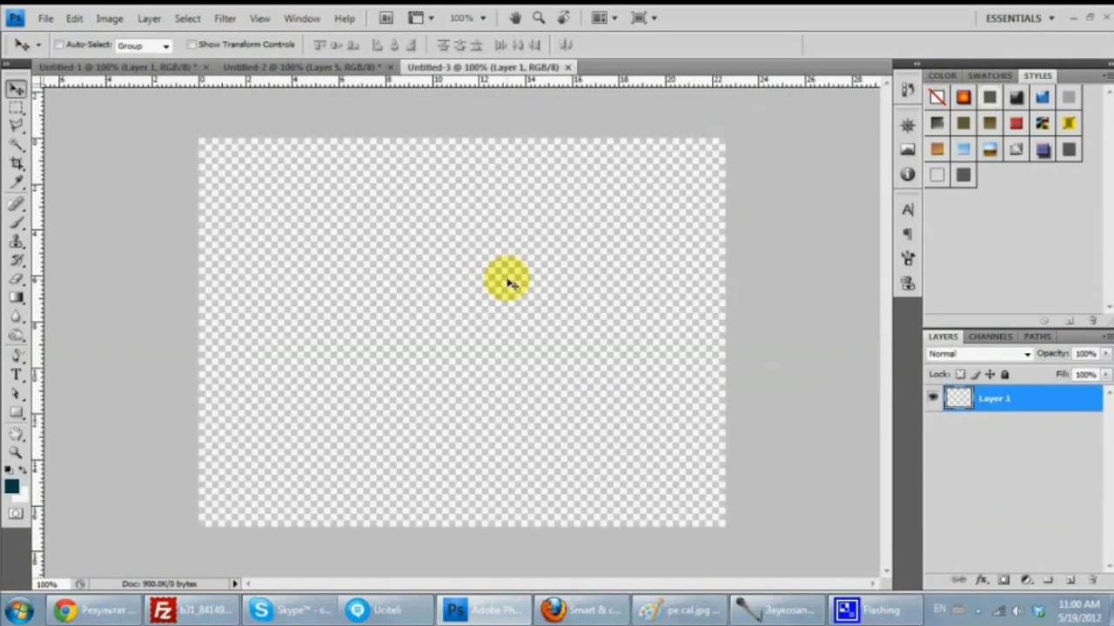
key(ctrl+v)
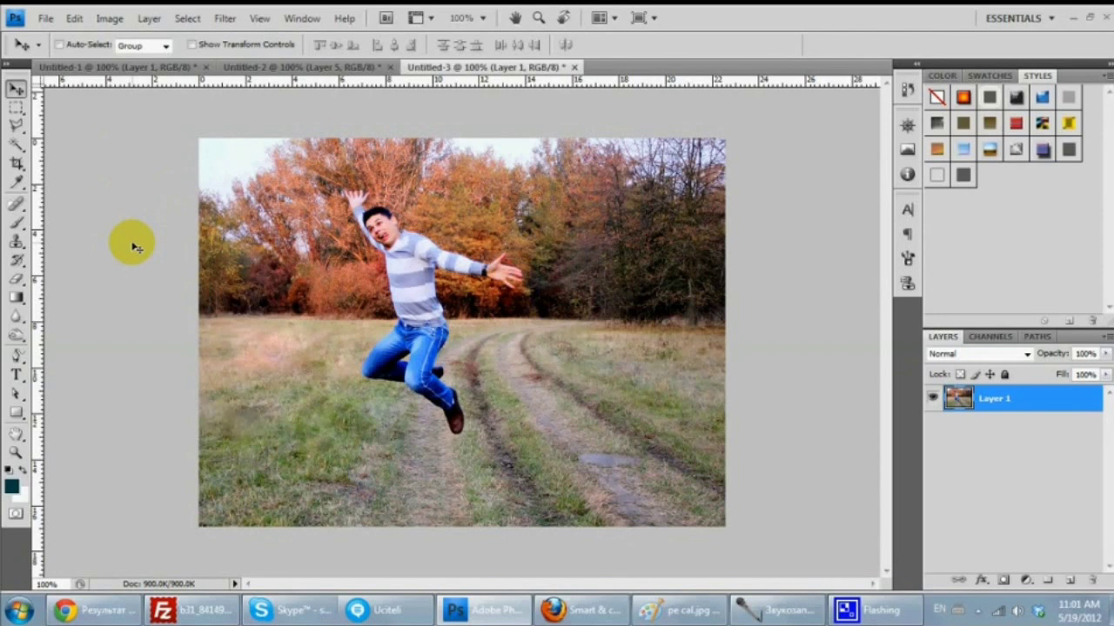
Copy the black horse image from its Chrome tab and return to Photoshop
click(92, 618)
click(809, 15)
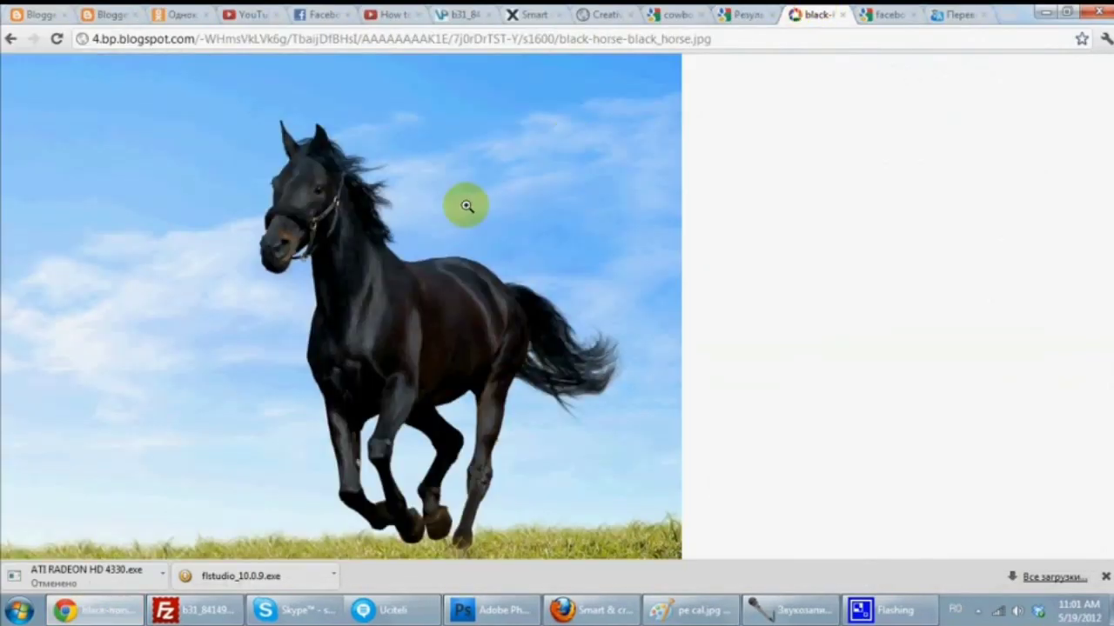
right_click(466, 206)
click(563, 252)
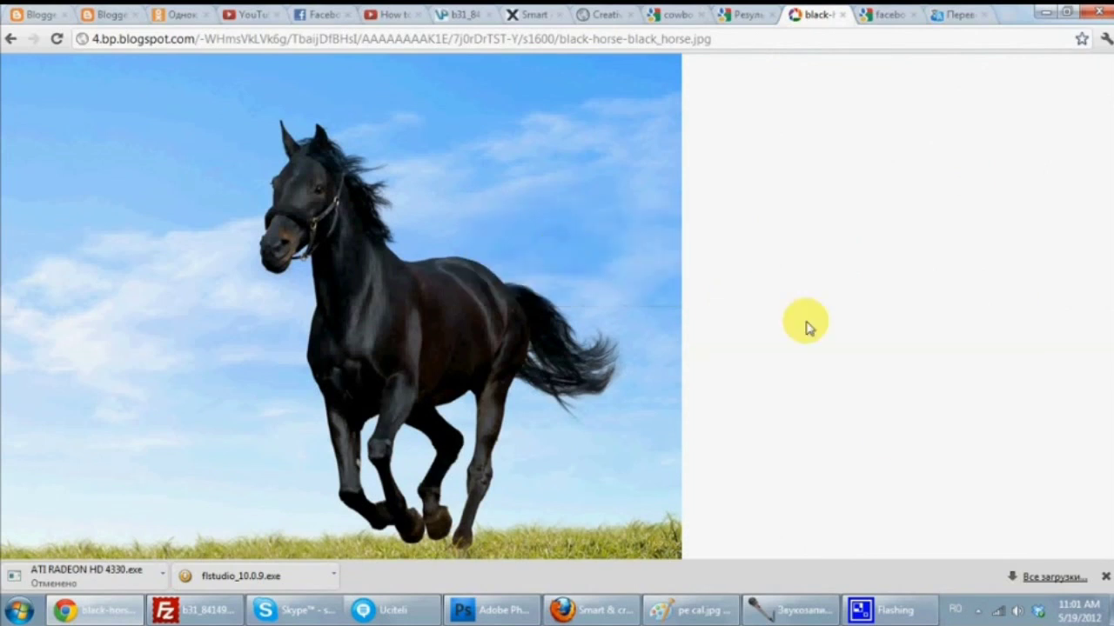
click(522, 613)
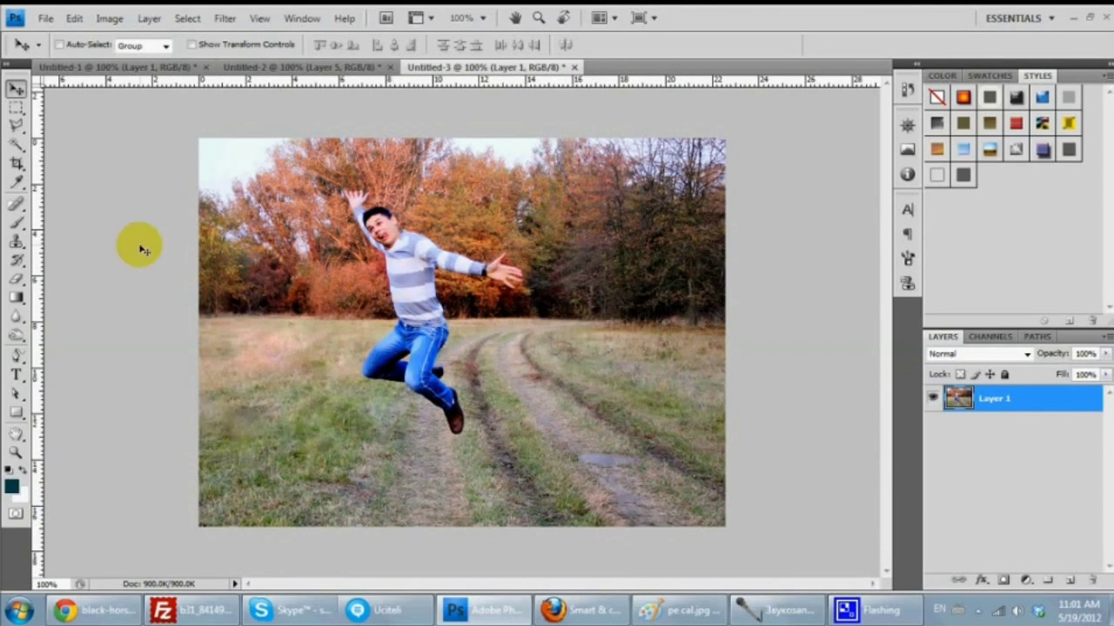
Paste the black horse as Layer 2 and Free Transform it over most of the canvas
key(ctrl+v)
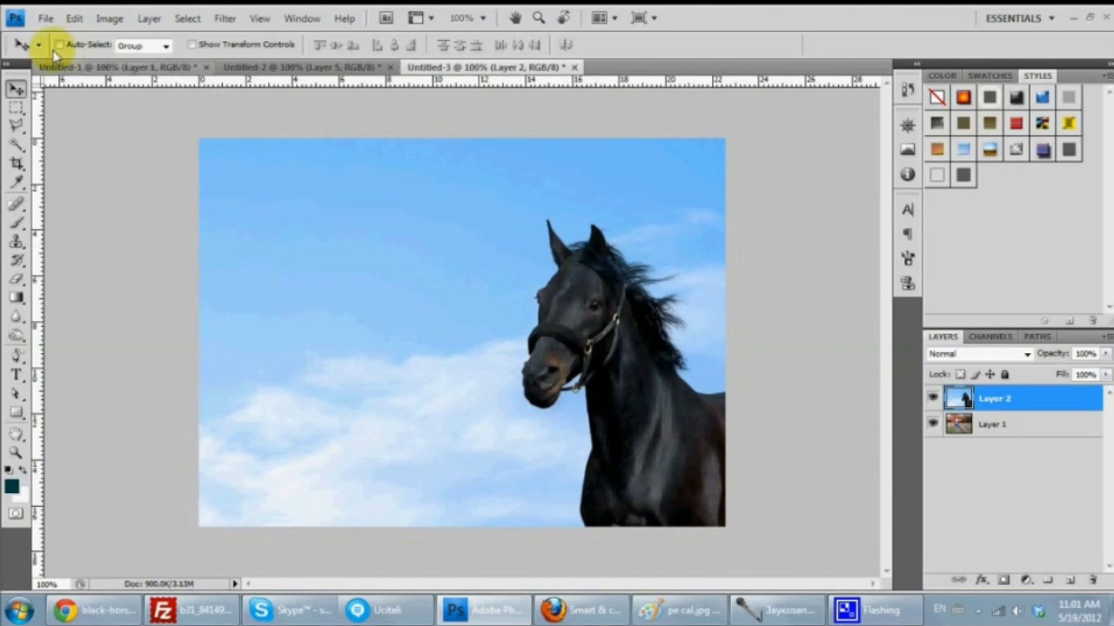
click(16, 107)
right_click(309, 247)
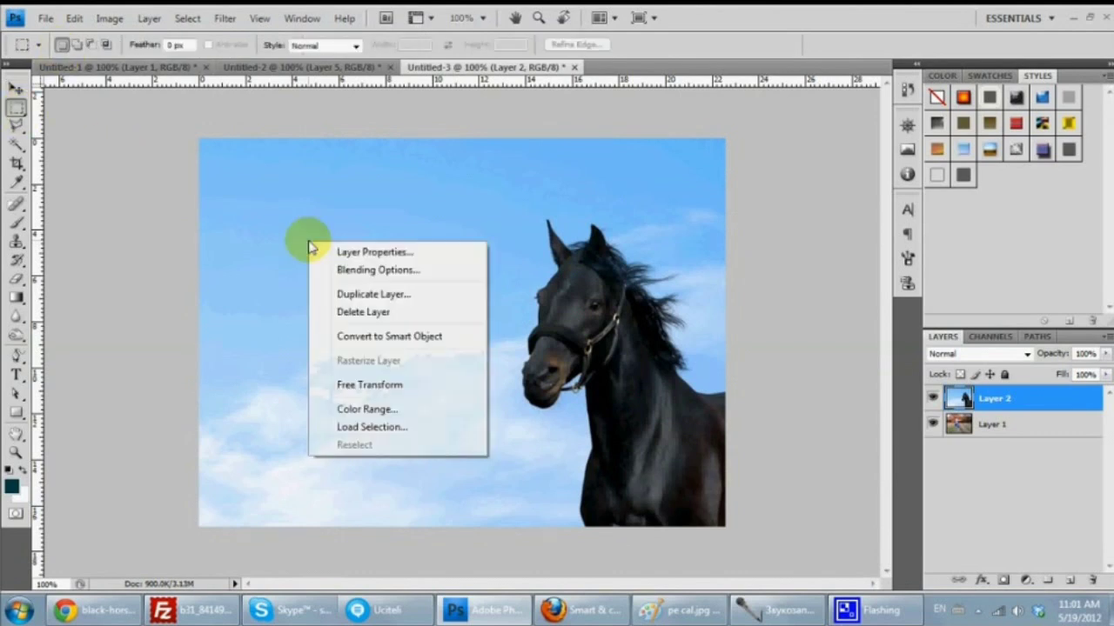
click(370, 386)
right_click(346, 307)
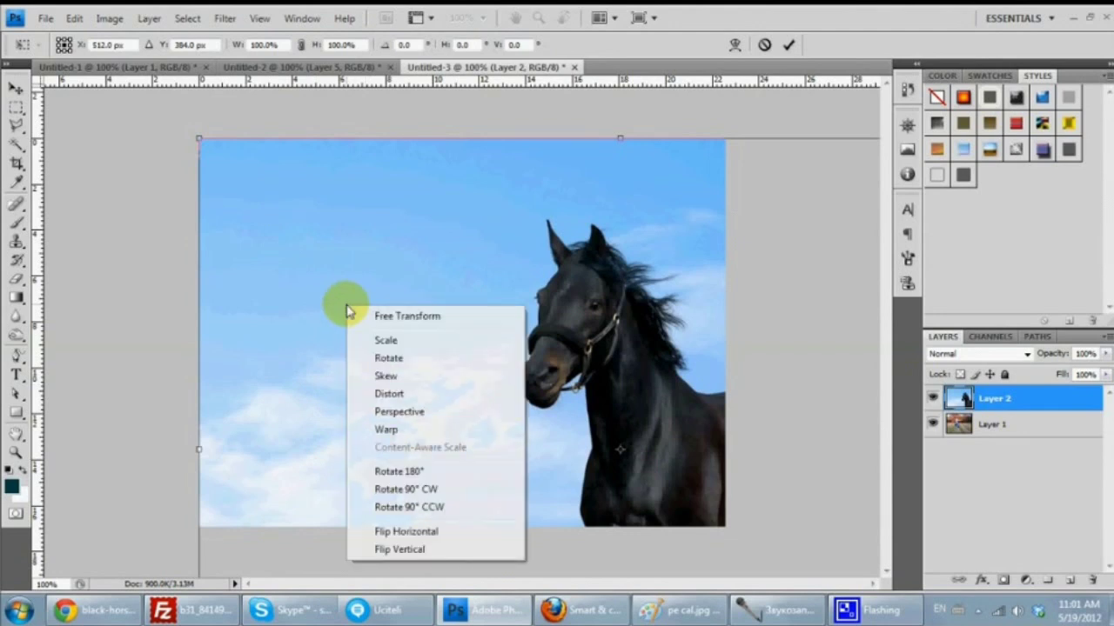
click(220, 157)
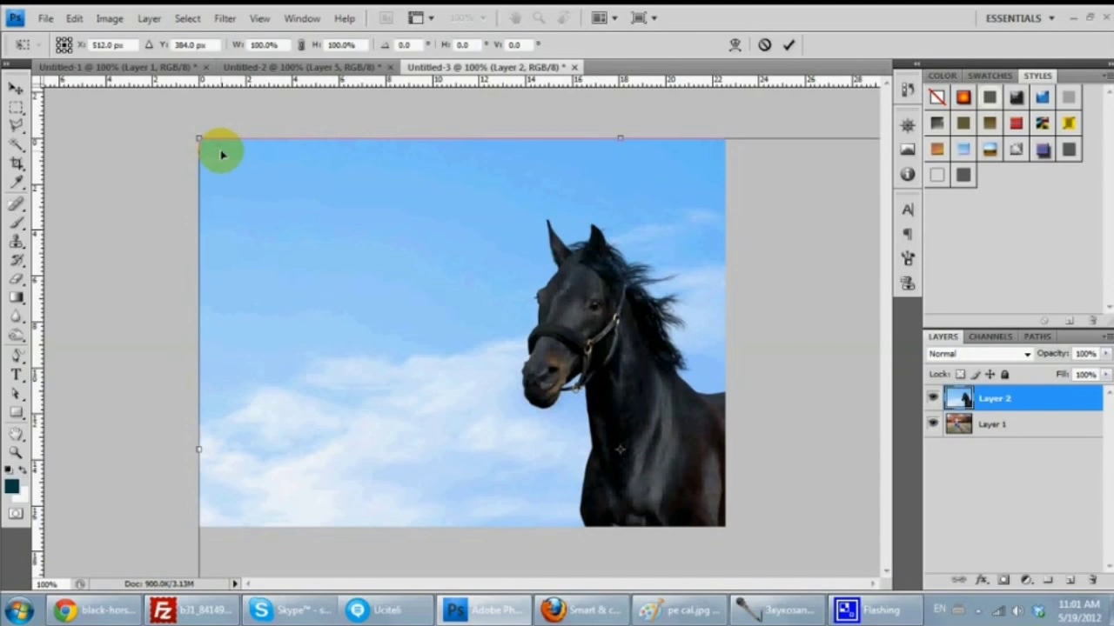
drag(198, 139, 629, 446)
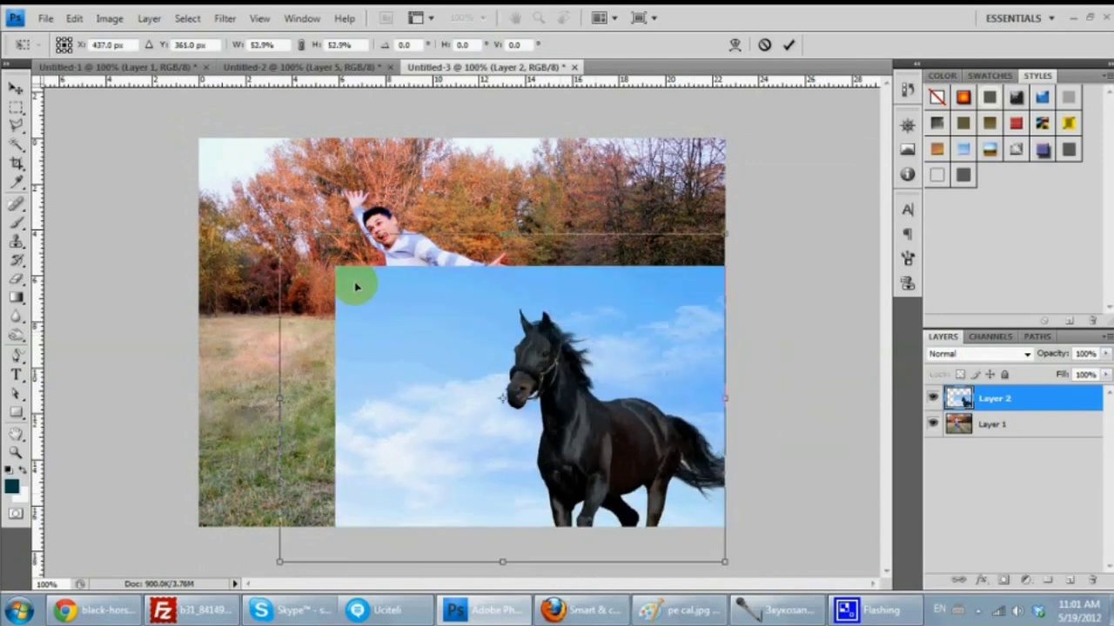
drag(629, 446, 200, 185)
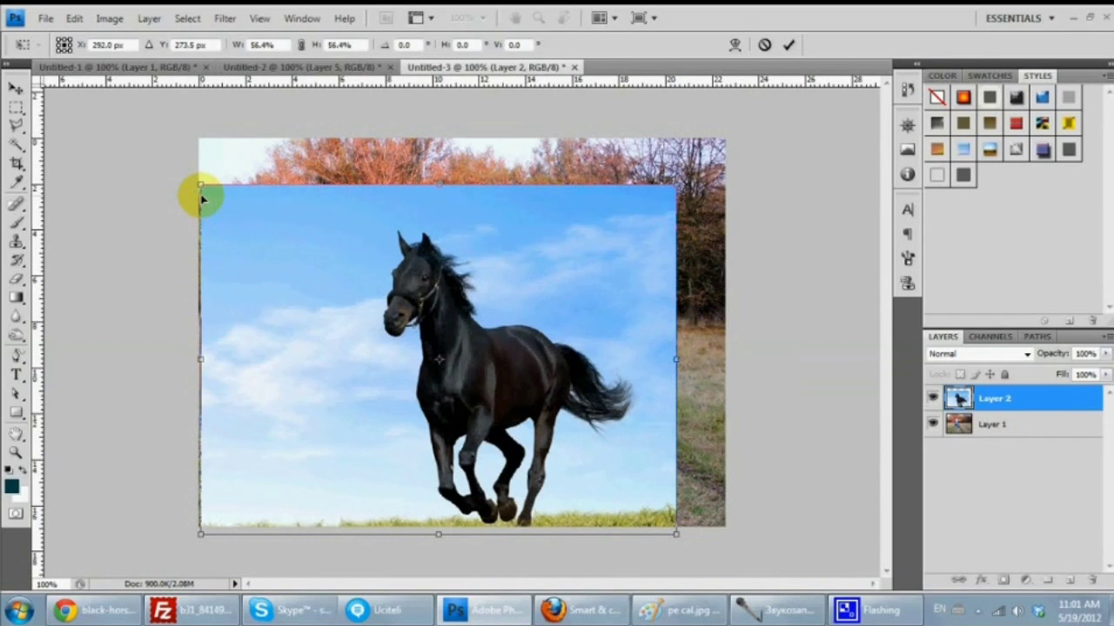
Set Layer 2 opacity to 33%, then widen and position the horse beneath the man
click(1106, 354)
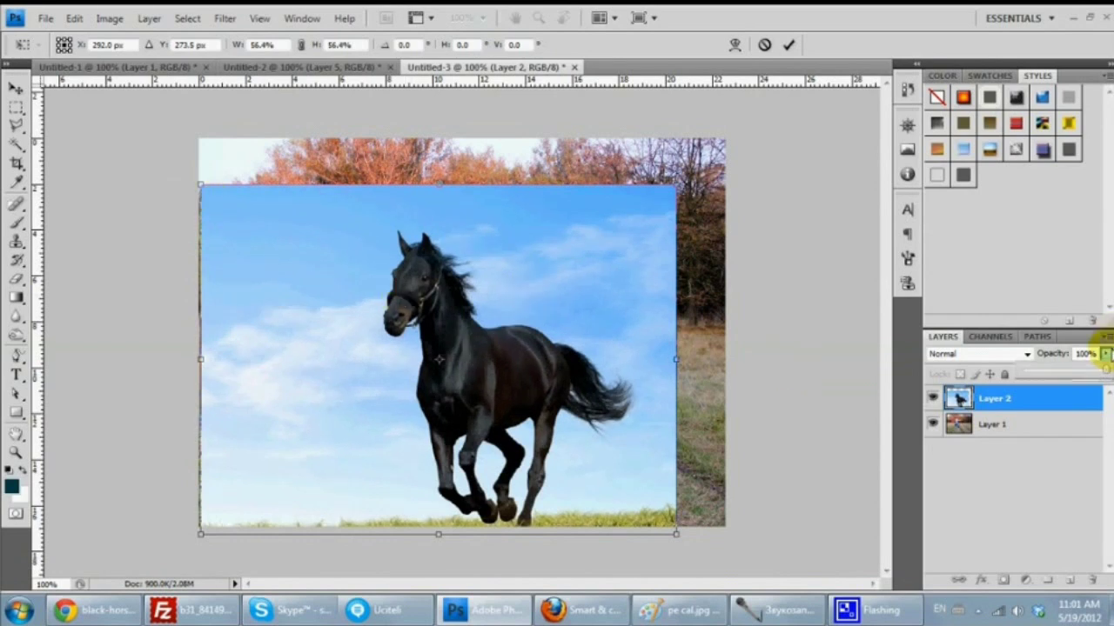
drag(1079, 377, 1057, 376)
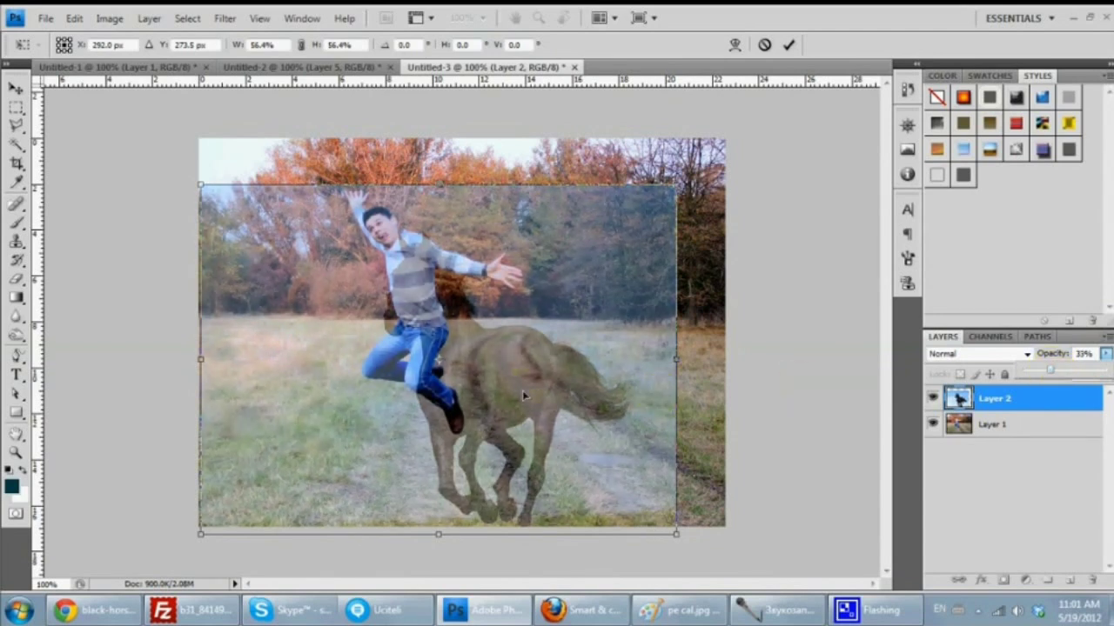
mouse_move(522, 390)
mouse_down()
mouse_move(418, 415)
mouse_move(428, 416)
mouse_up()
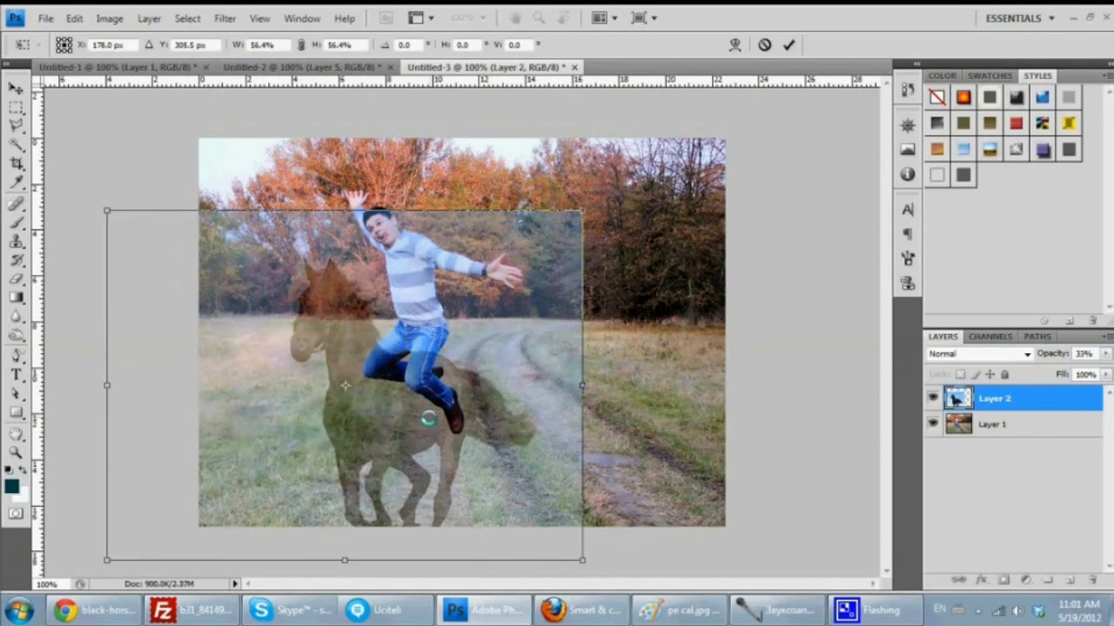
drag(582, 386, 656, 386)
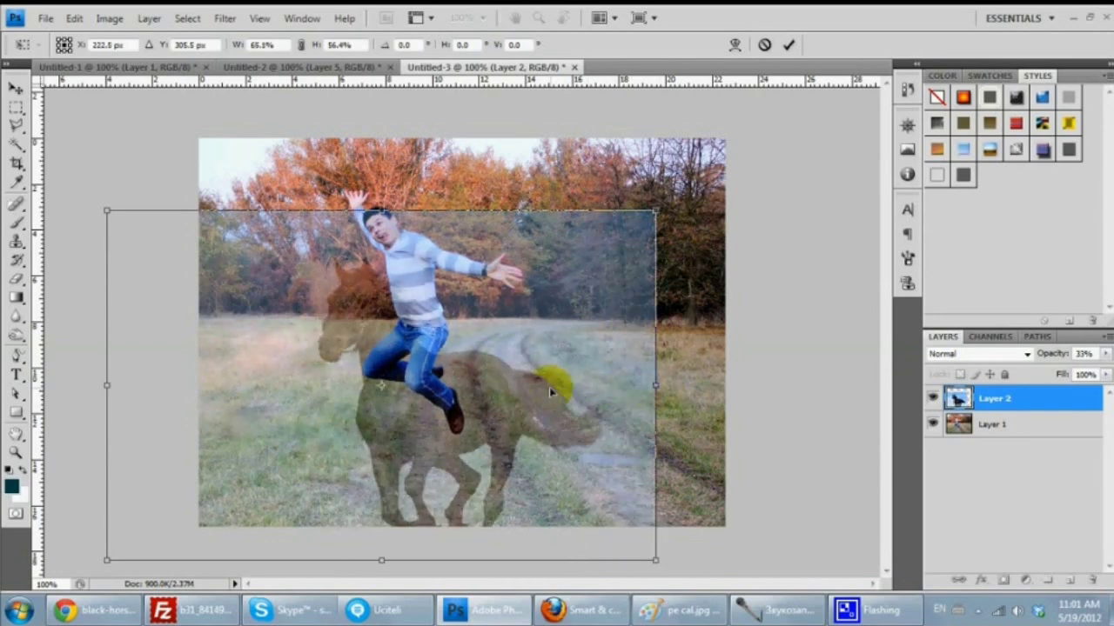
mouse_move(549, 387)
mouse_down()
mouse_move(513, 390)
mouse_move(524, 389)
mouse_up()
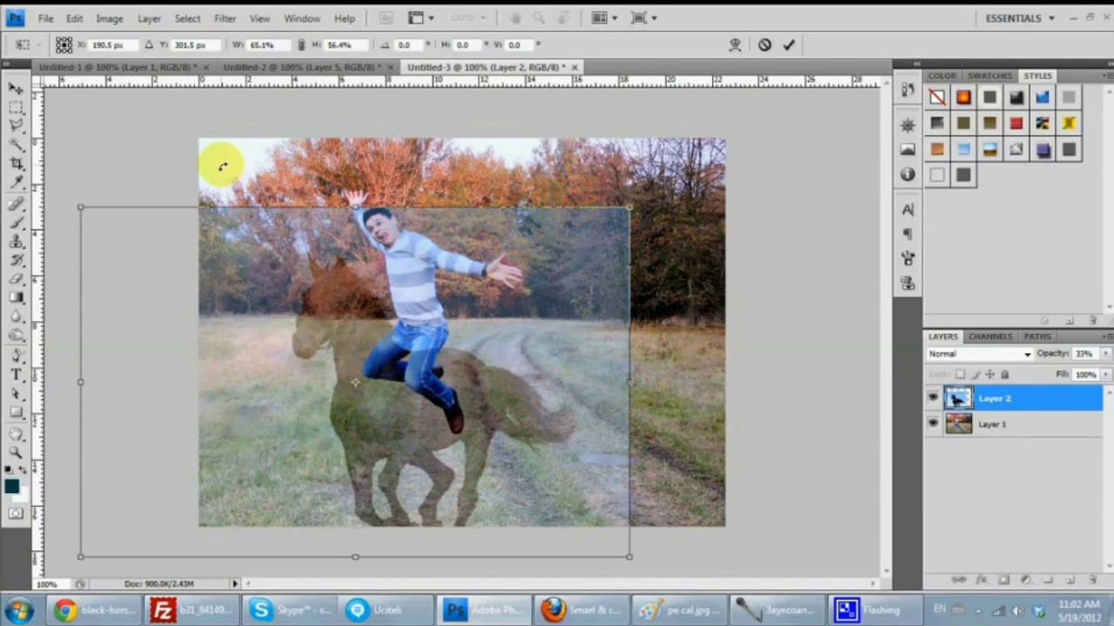
Apply the horse's transform and revert the earlier erasing in History
click(15, 91)
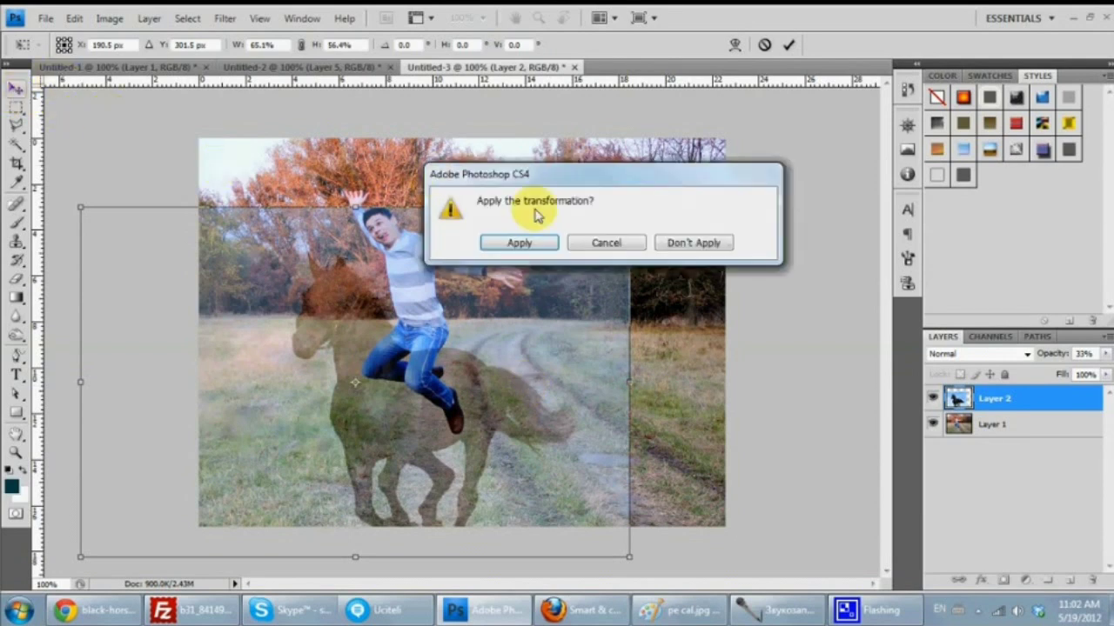
click(517, 243)
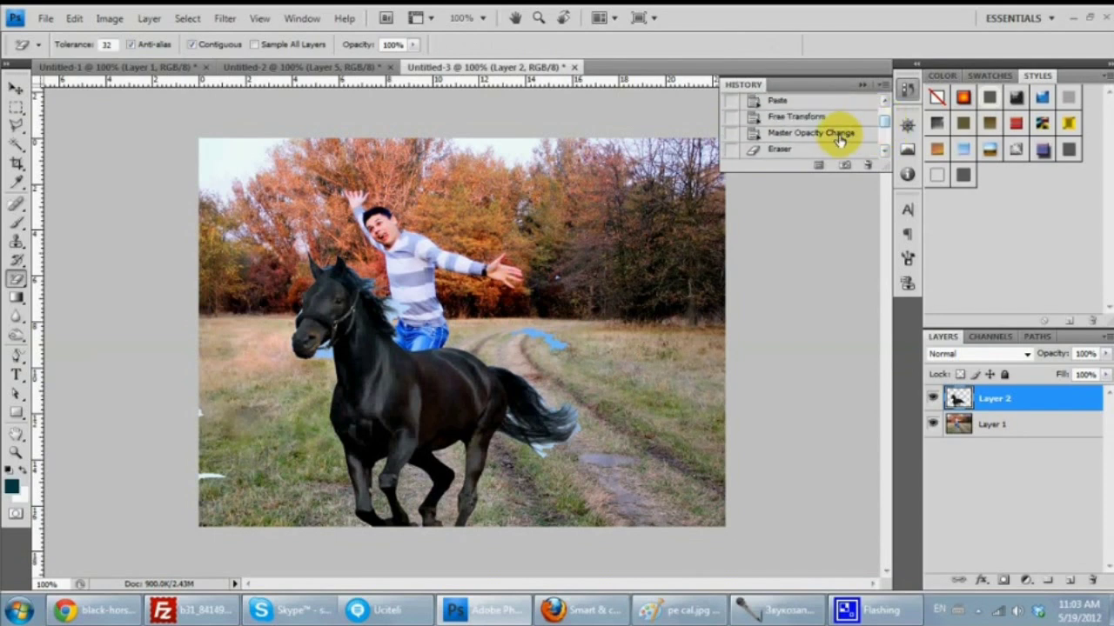
click(835, 136)
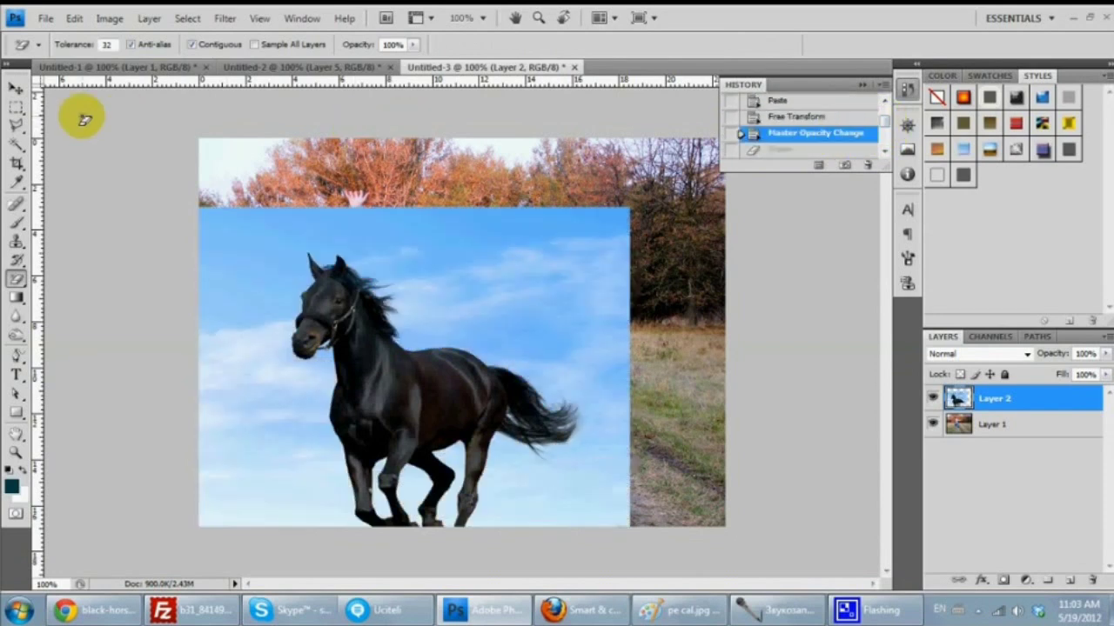
click(16, 91)
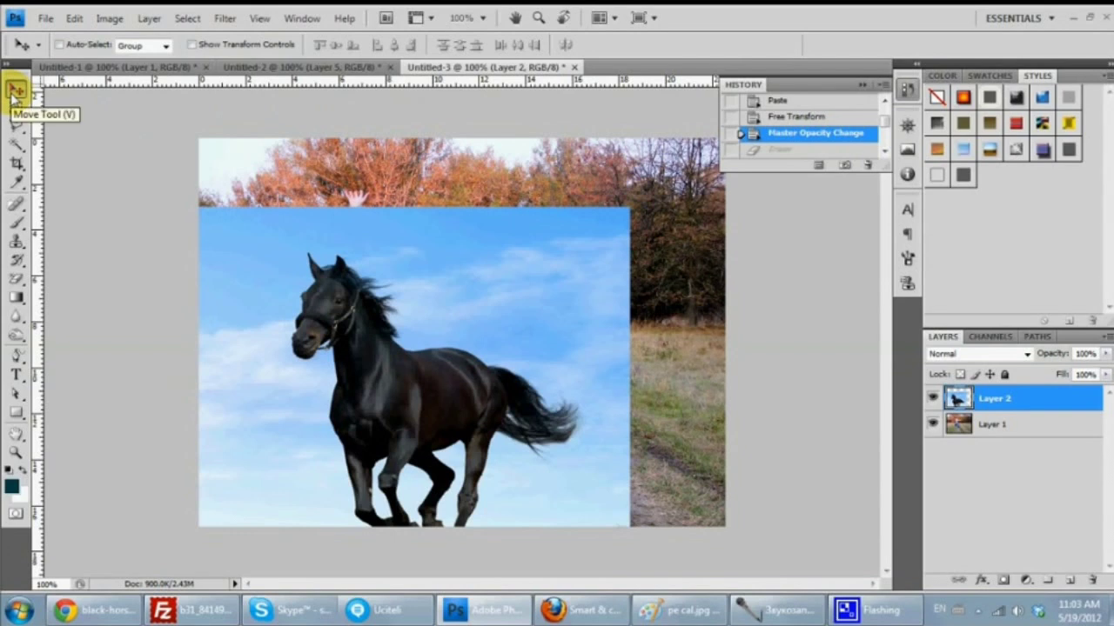
Magic Eraser the blue sky around the horse on Layer 2
click(16, 280)
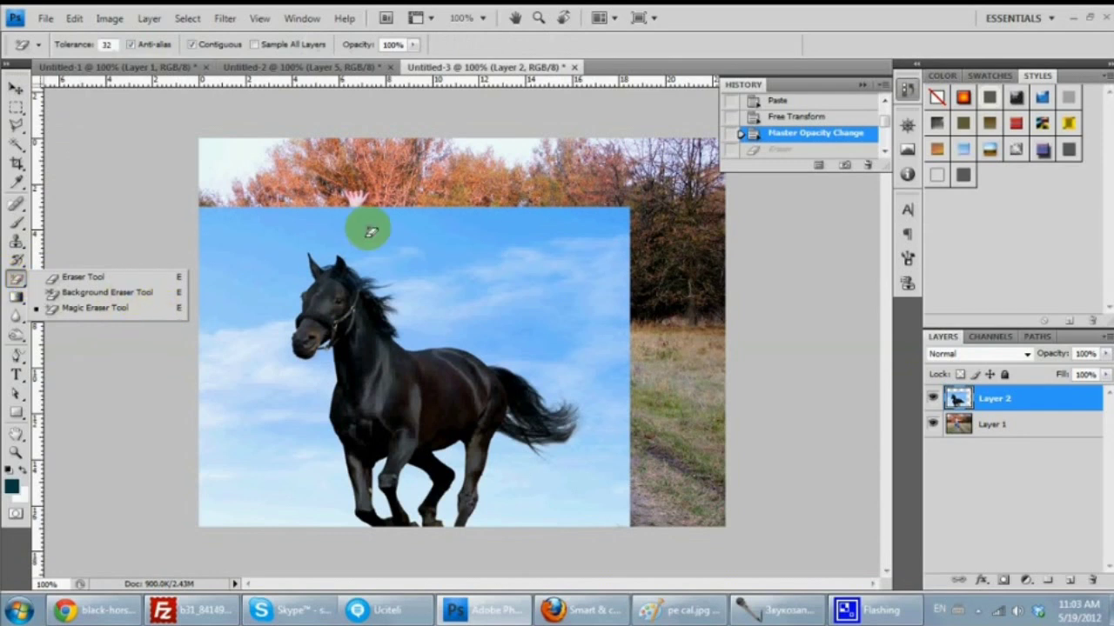
click(413, 229)
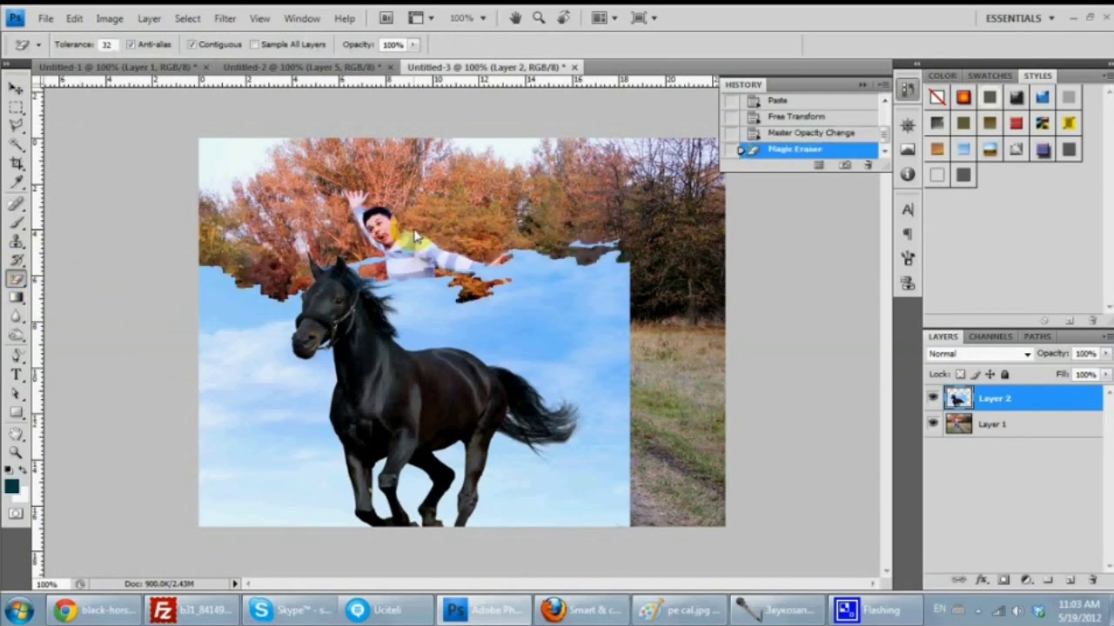
click(605, 348)
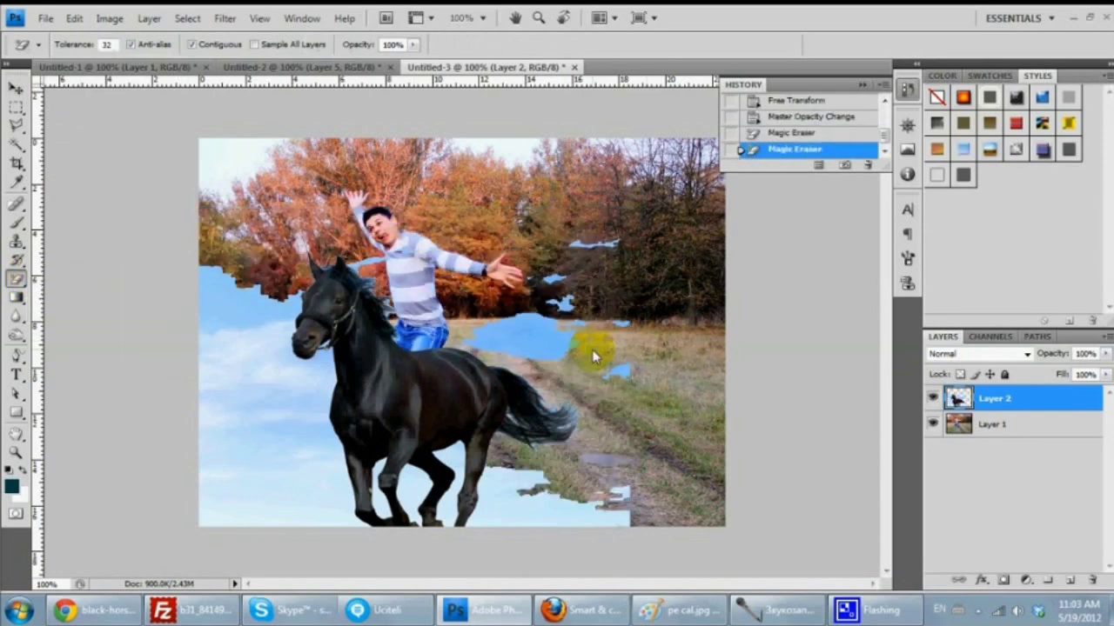
click(518, 333)
click(508, 509)
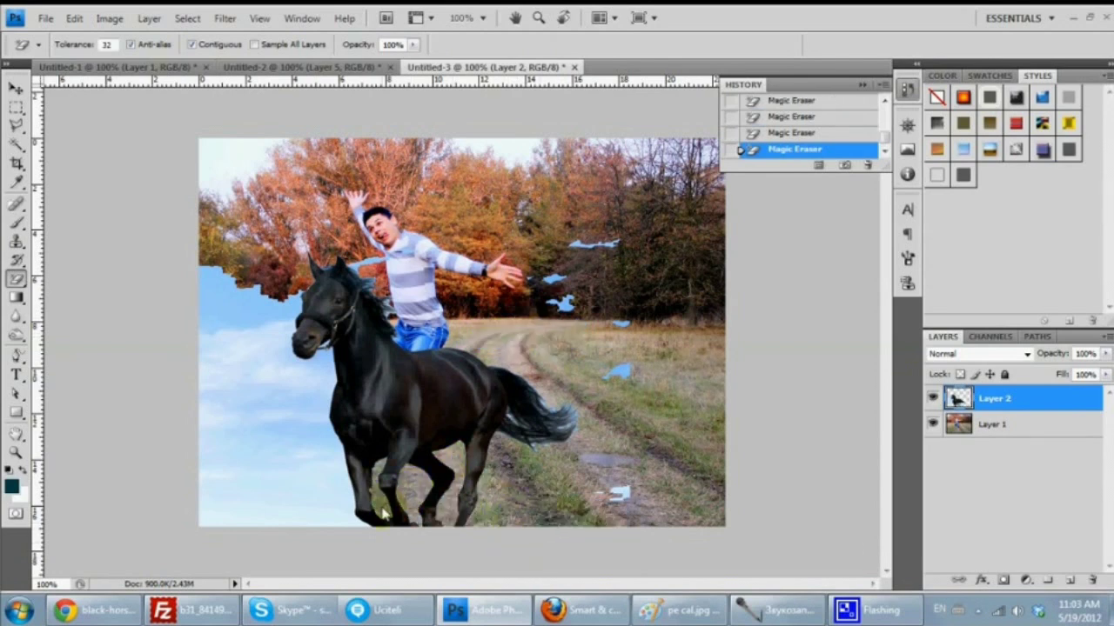
click(250, 447)
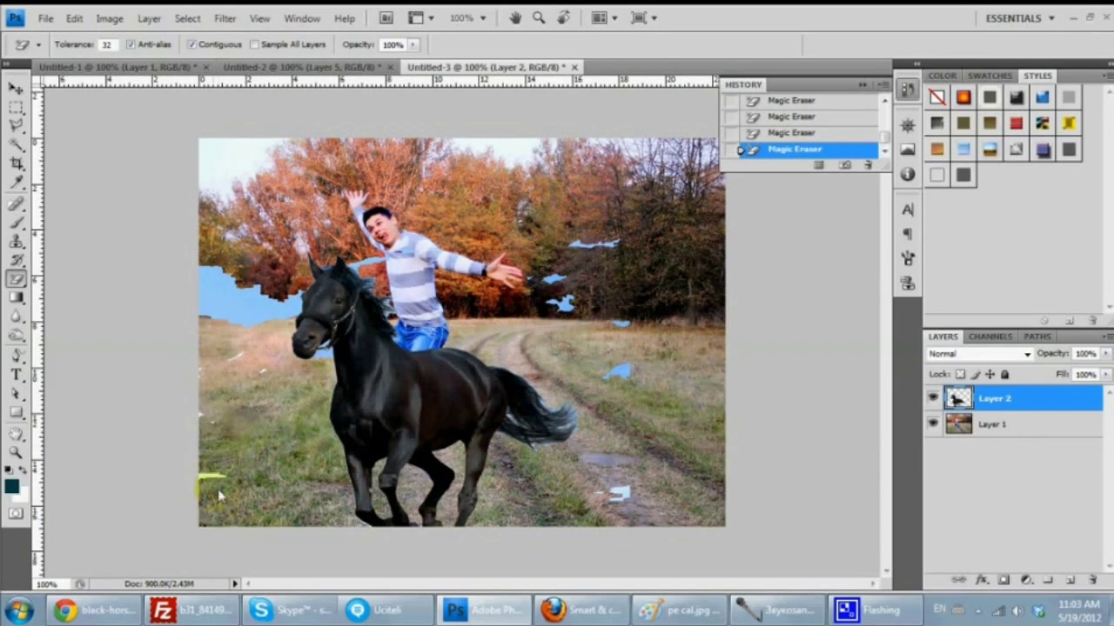
click(217, 296)
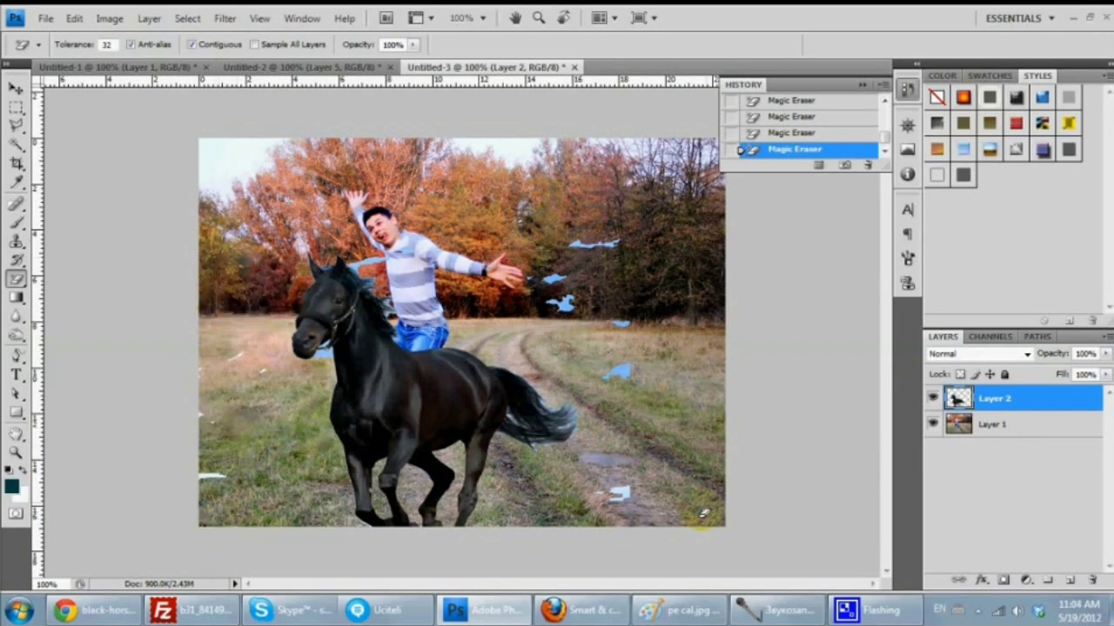
Erase the leftover blue and pale patches with the regular Eraser
right_click(18, 286)
click(83, 276)
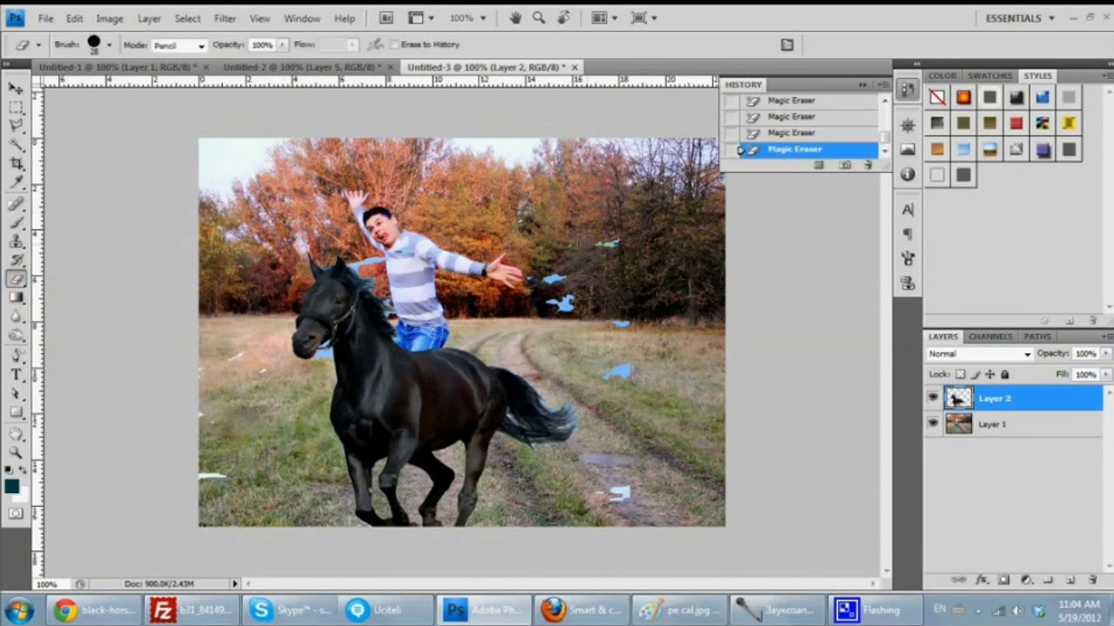
mouse_move(546, 279)
mouse_down()
mouse_move(562, 277)
mouse_move(563, 306)
mouse_up()
click(617, 327)
drag(614, 370, 634, 385)
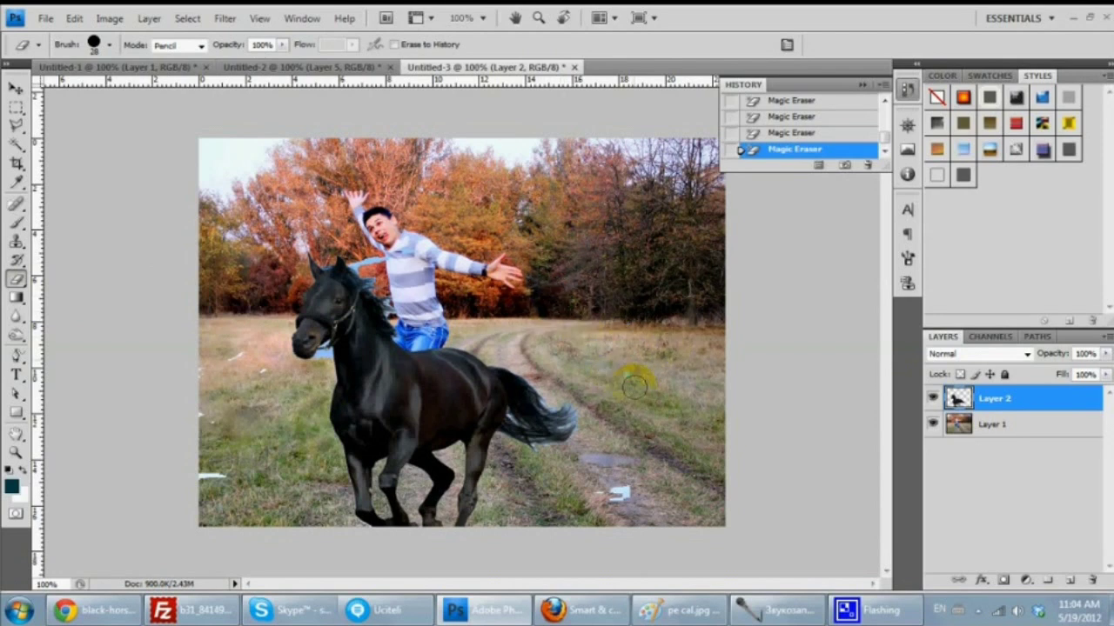
click(616, 492)
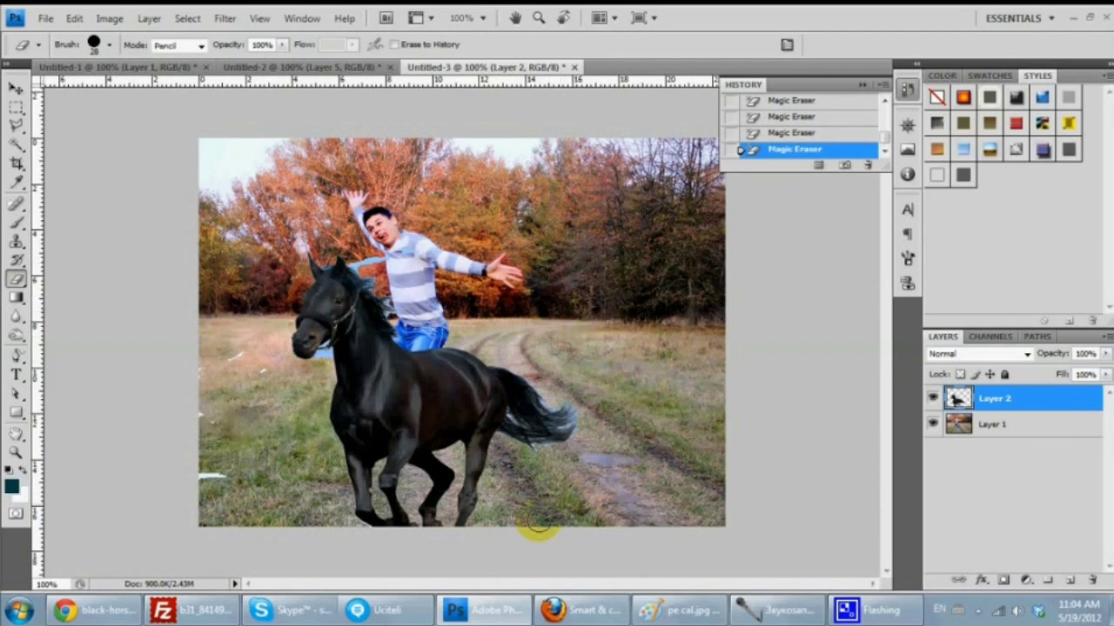
drag(202, 476, 225, 475)
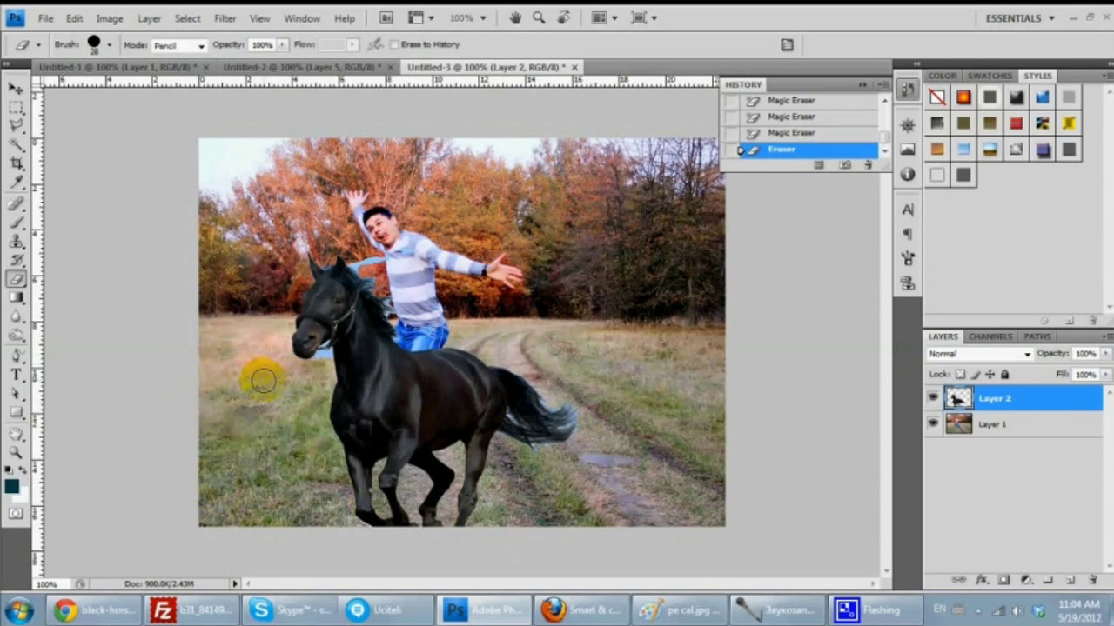
drag(263, 379, 260, 423)
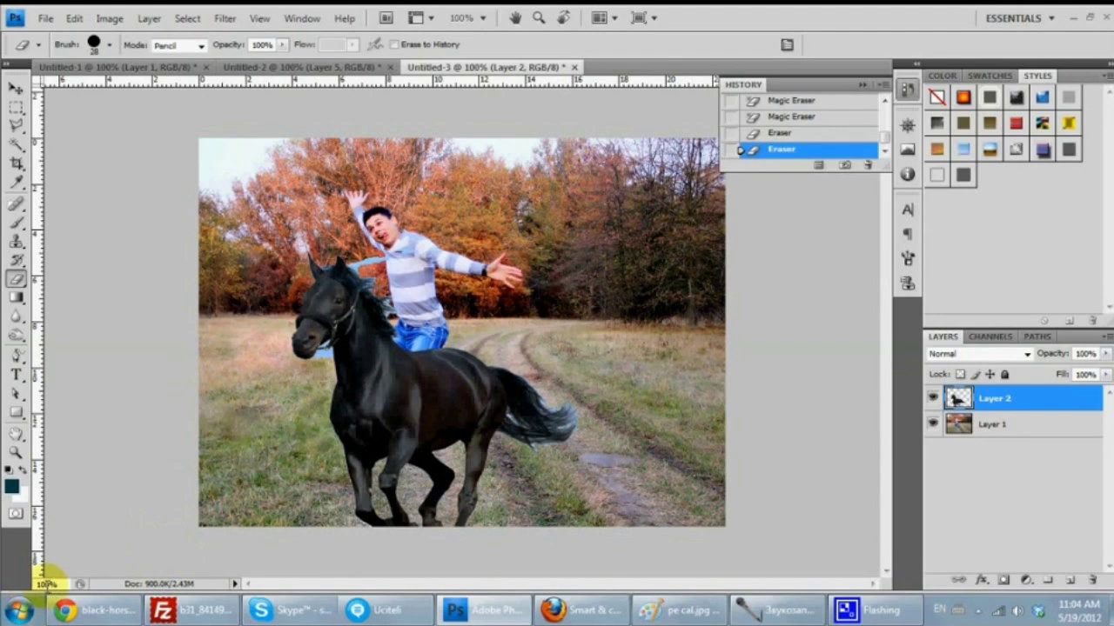
Set the zoom to 30% to see the whole image
click(43, 583)
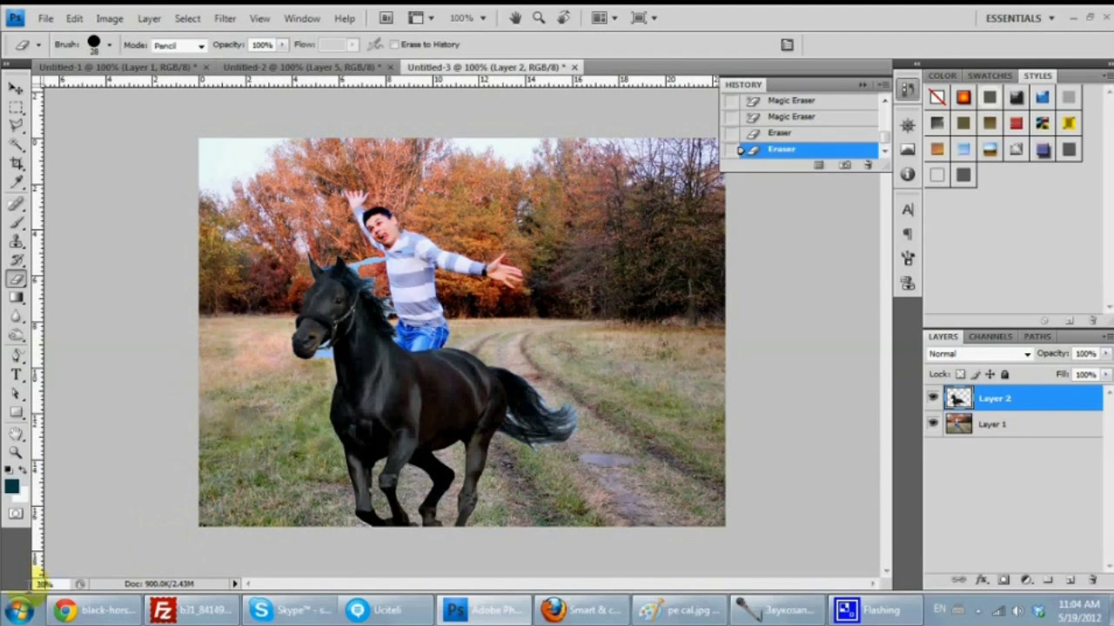
text(30)
key(Return)
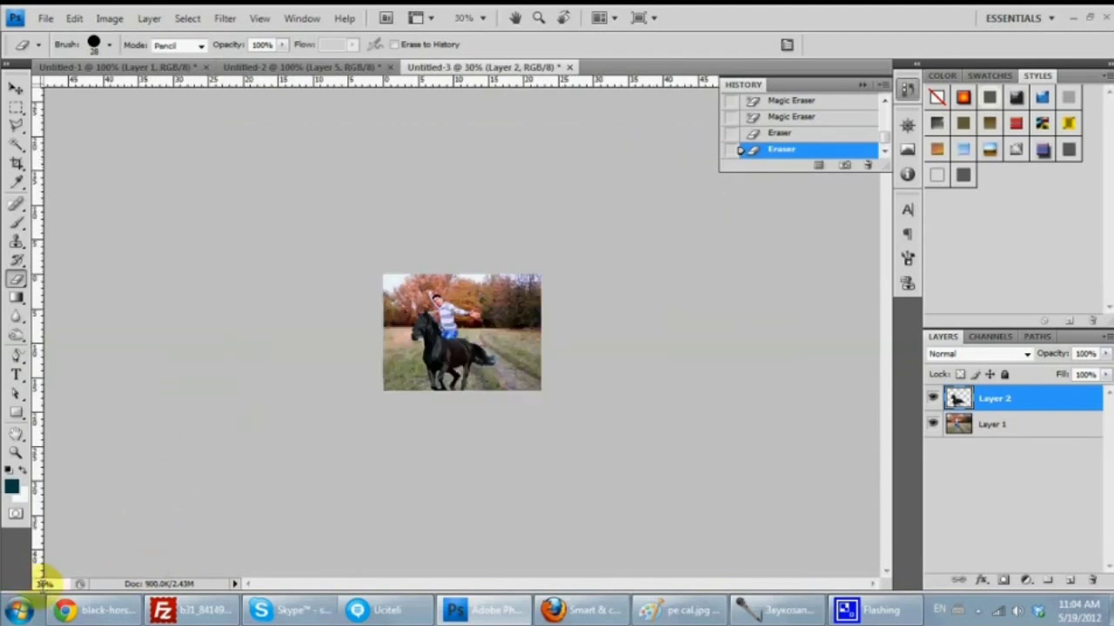
Zoom to 300% and erase the blue strip across the man's chest
text(300)
key(Return)
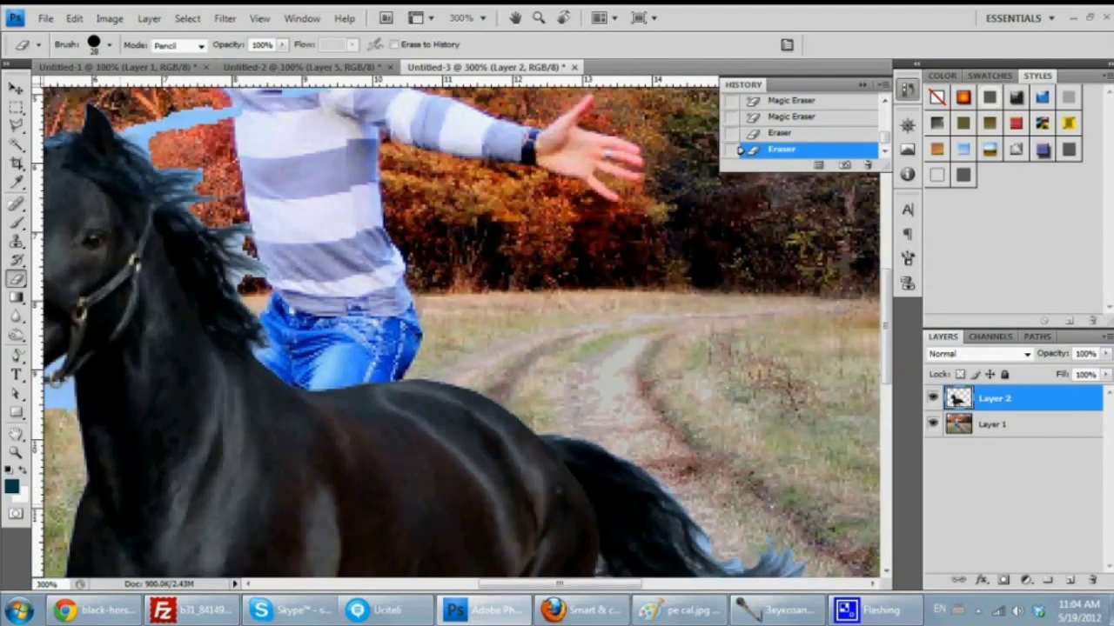
drag(886, 392, 885, 321)
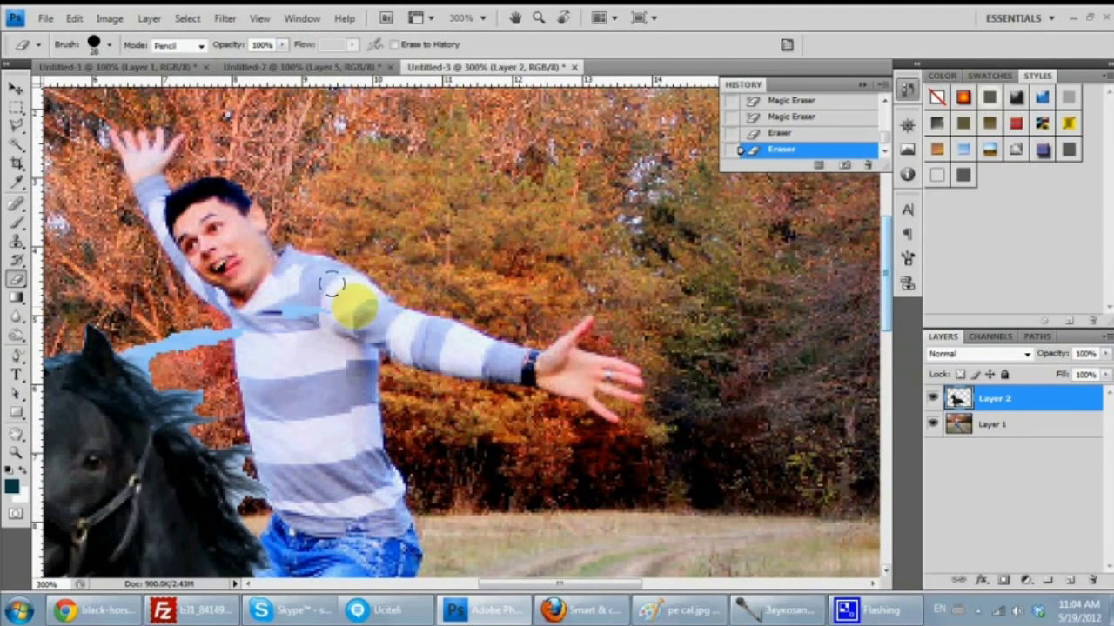
mouse_move(331, 285)
mouse_down()
mouse_move(154, 348)
mouse_move(218, 326)
mouse_up()
mouse_move(139, 317)
mouse_down()
mouse_move(322, 295)
mouse_move(238, 320)
mouse_up()
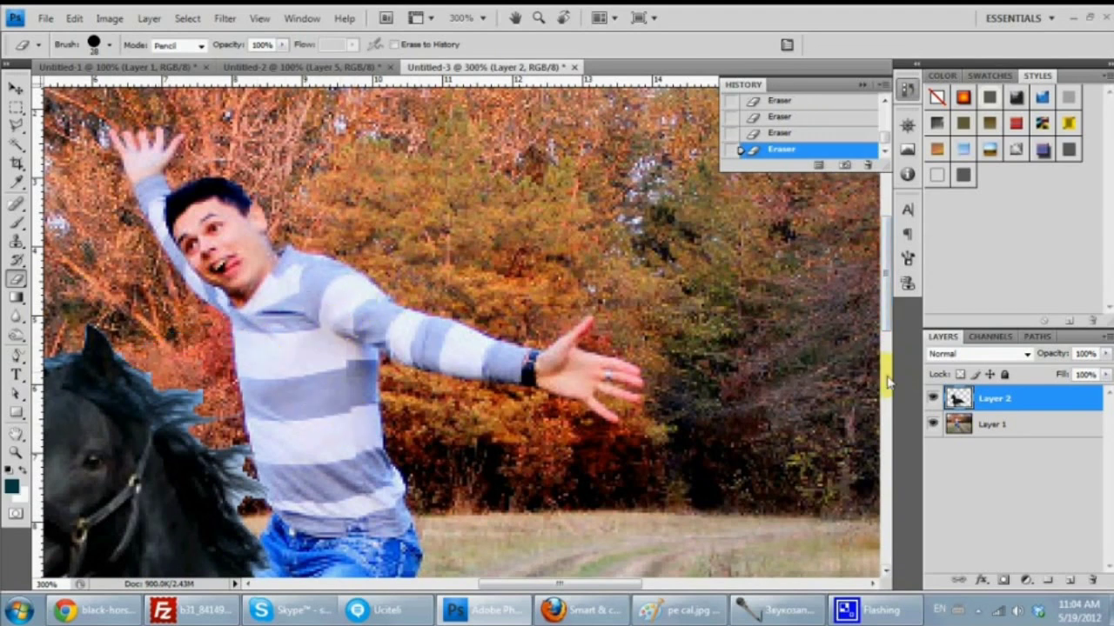
drag(887, 300, 889, 360)
drag(557, 583, 487, 583)
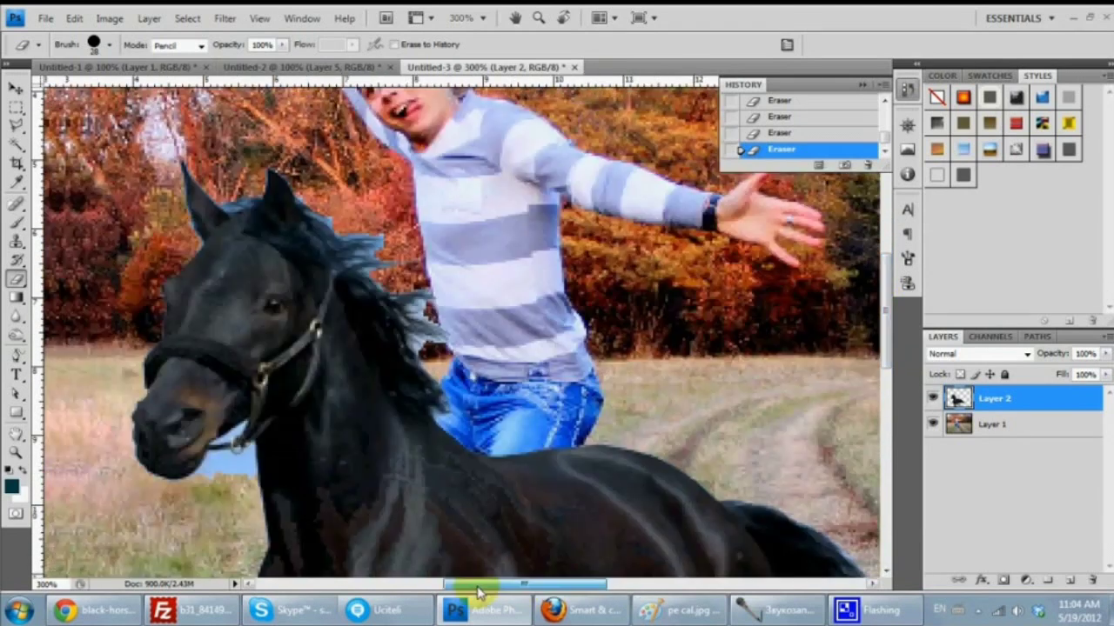
Shrink the eraser brush to 9 px and pan along the horse's edges
click(17, 279)
click(108, 44)
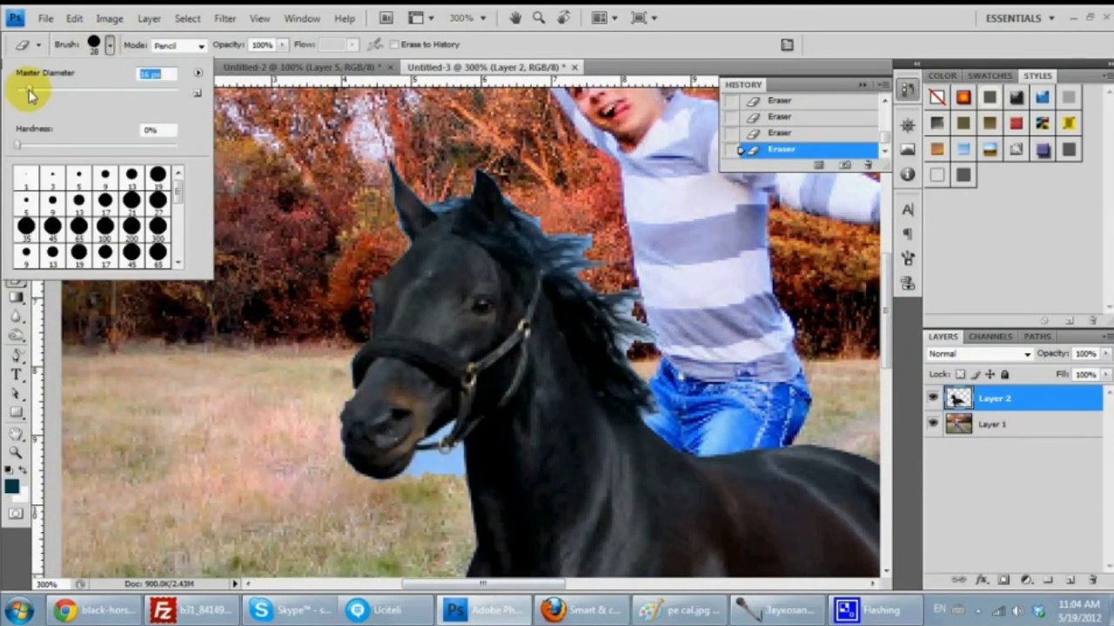
drag(35, 85, 23, 85)
click(414, 480)
drag(413, 479, 448, 462)
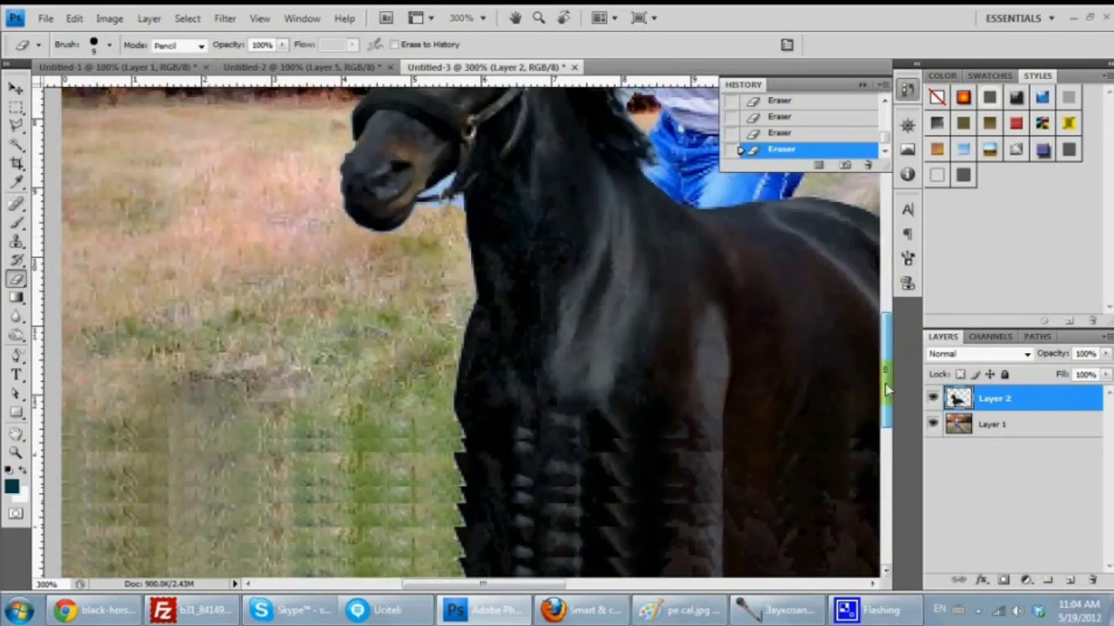
drag(887, 317, 884, 409)
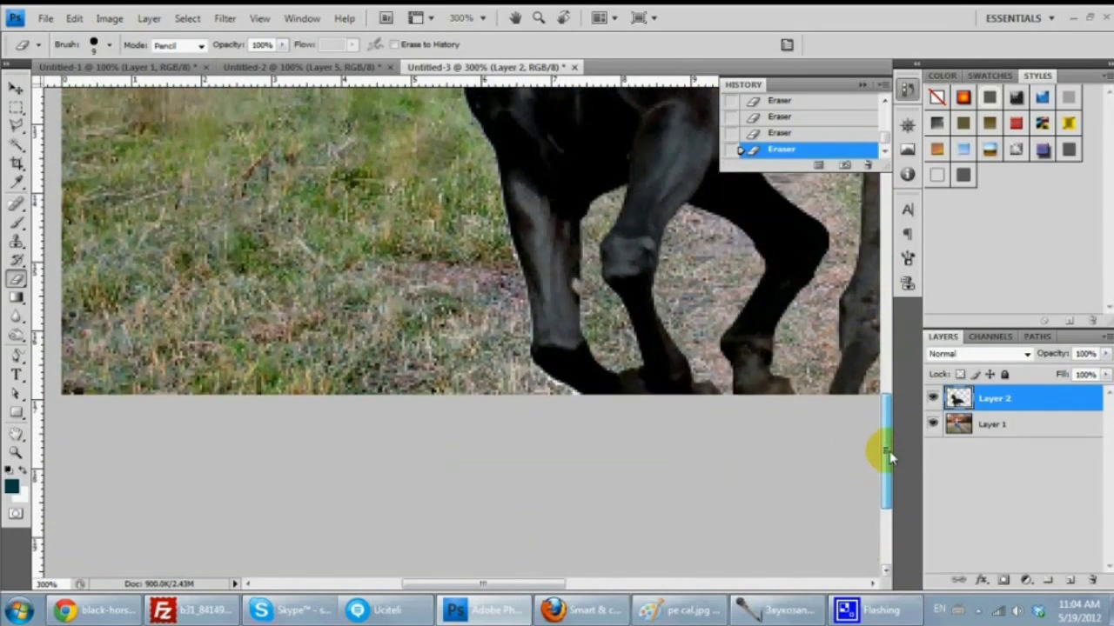
drag(487, 584, 613, 584)
drag(886, 404, 885, 361)
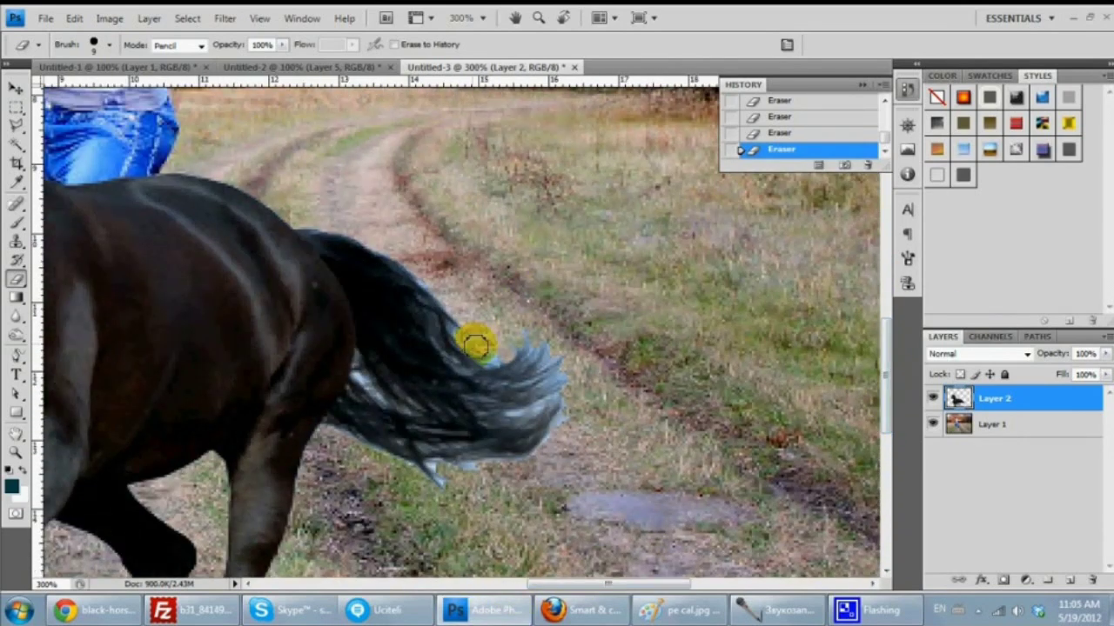
drag(557, 584, 457, 584)
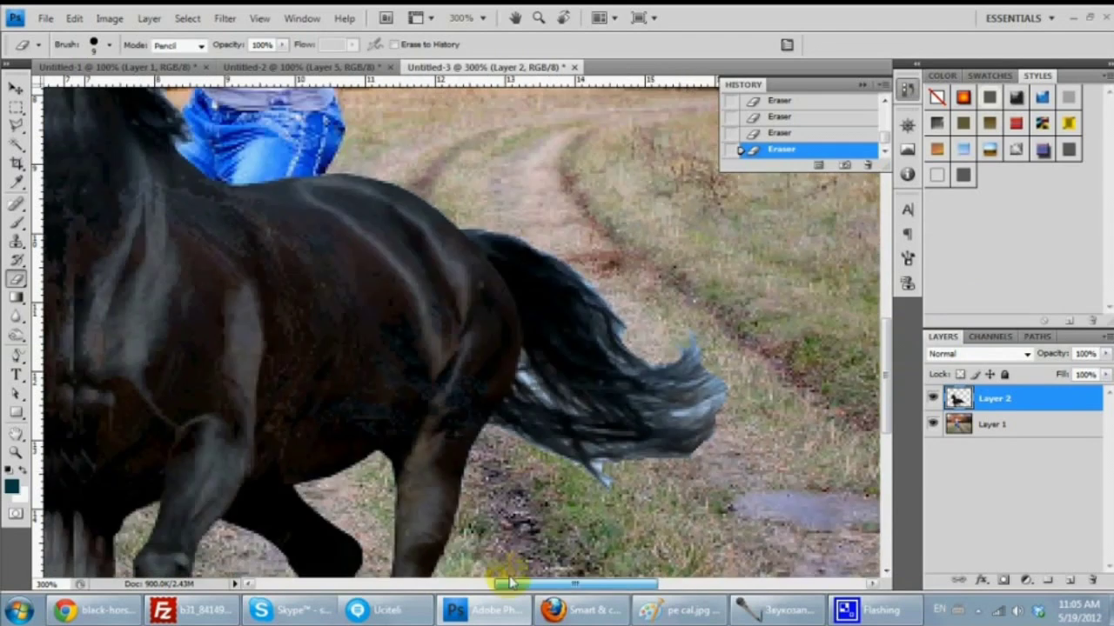
drag(885, 348, 886, 309)
Use a 1 px eraser to remove the fringe along the horse's chin and mane
click(96, 44)
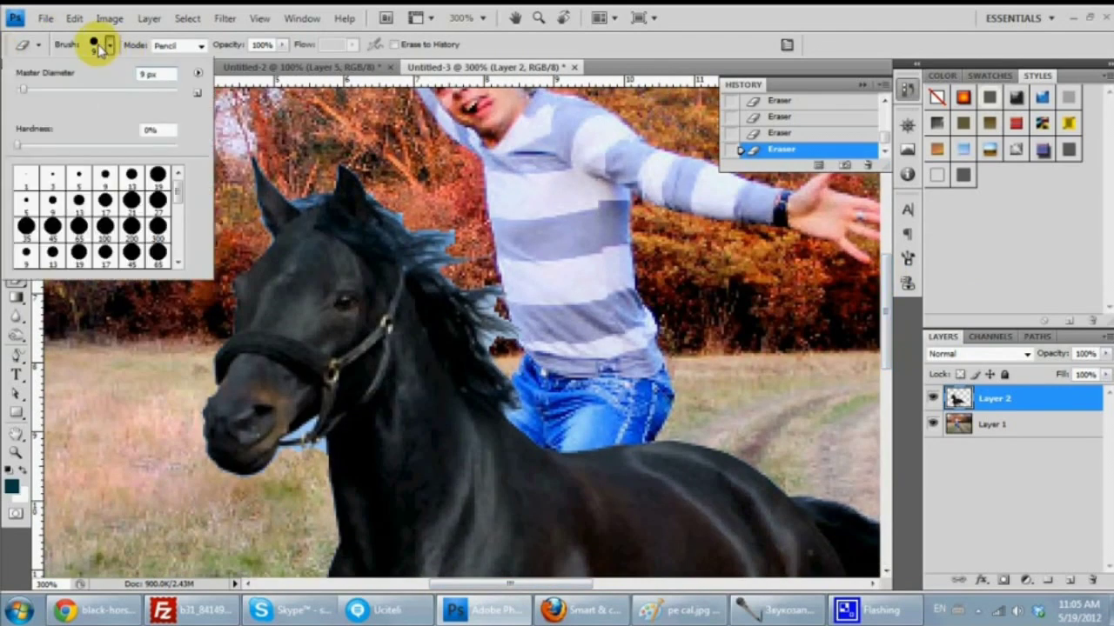
drag(20, 90, 15, 89)
click(315, 428)
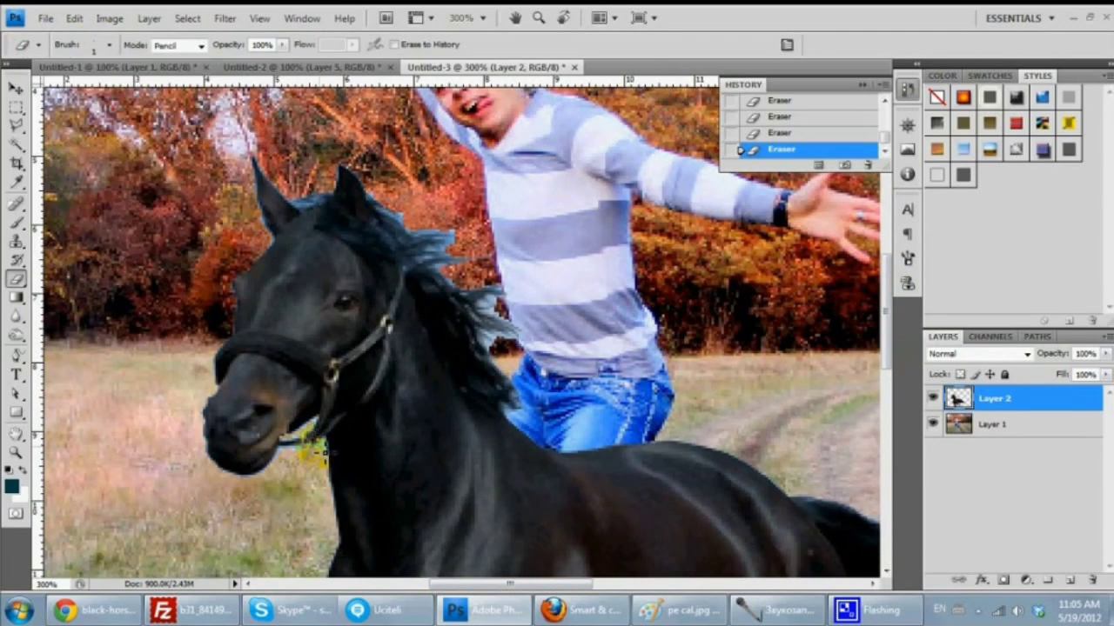
drag(313, 448, 293, 454)
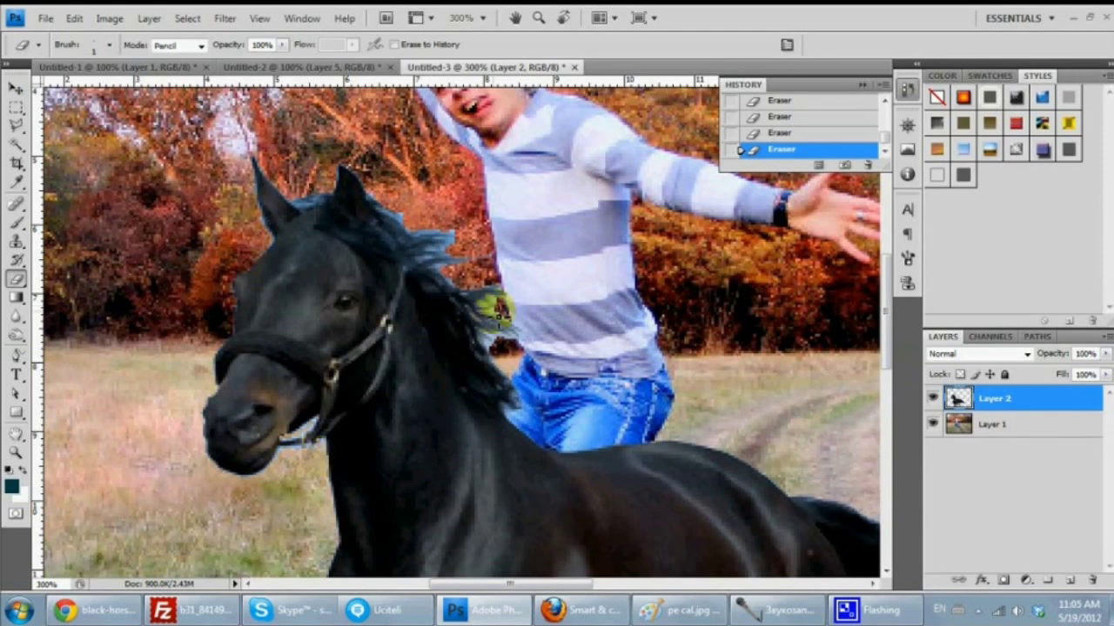
drag(500, 310, 493, 307)
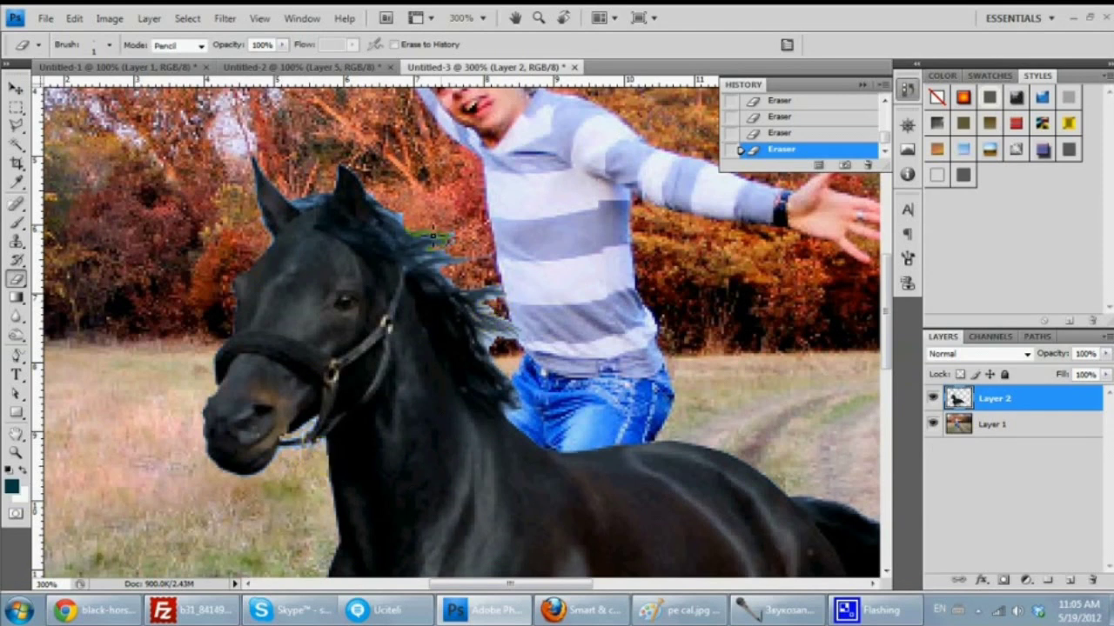
click(18, 291)
Blur the horse's mane and chin edges with the Blur Tool
click(18, 320)
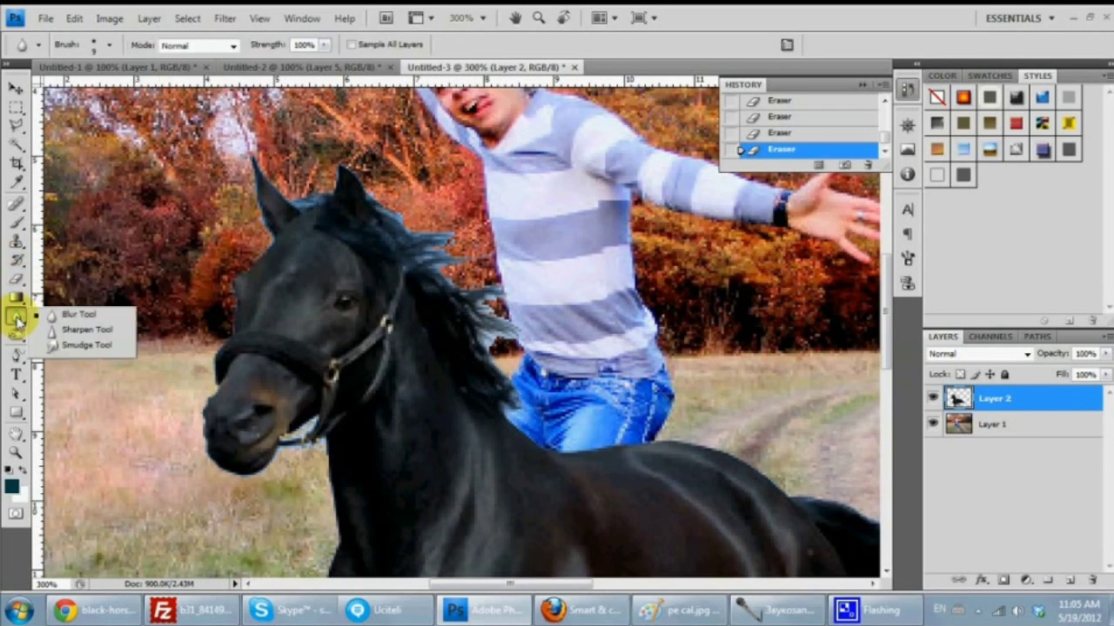
click(77, 315)
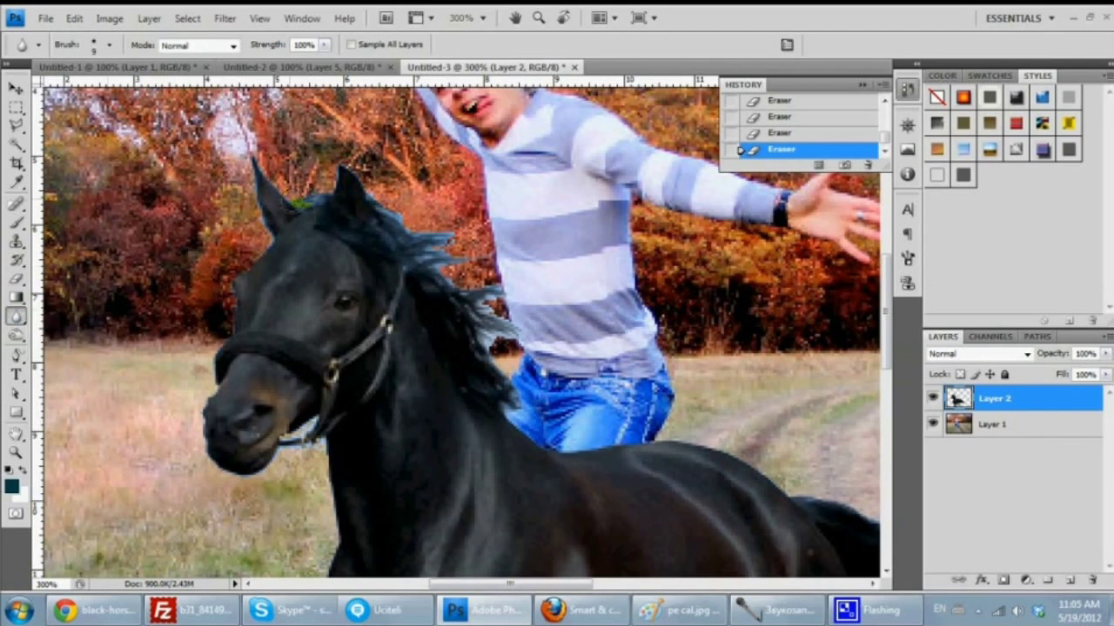
drag(376, 198, 381, 200)
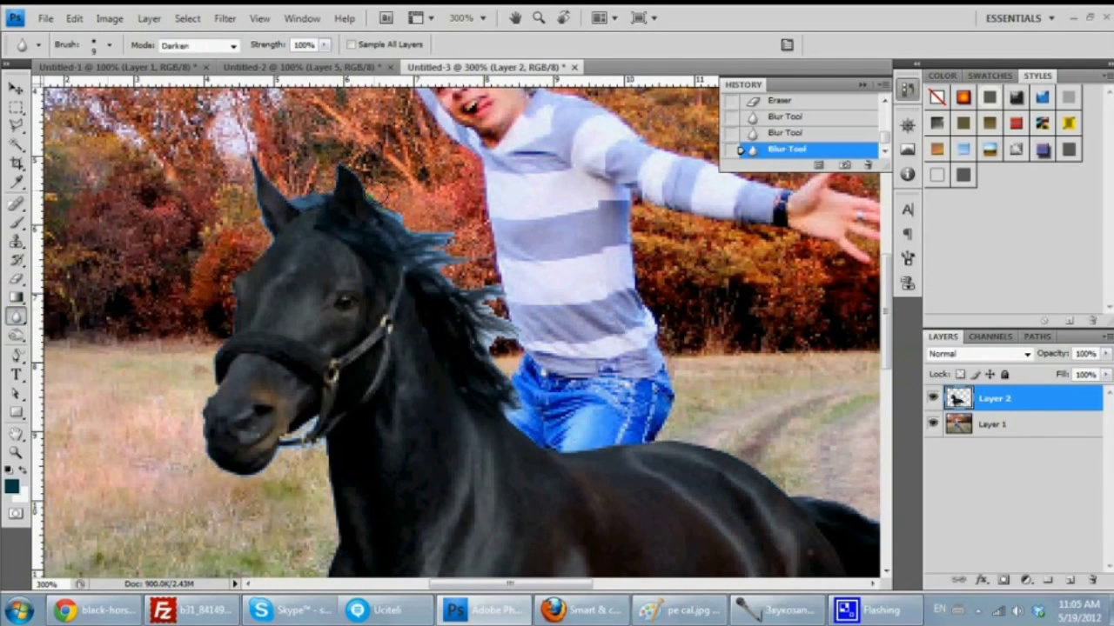
mouse_move(431, 231)
mouse_down()
mouse_move(466, 236)
mouse_move(475, 276)
mouse_move(510, 298)
mouse_move(547, 408)
mouse_move(589, 439)
mouse_up()
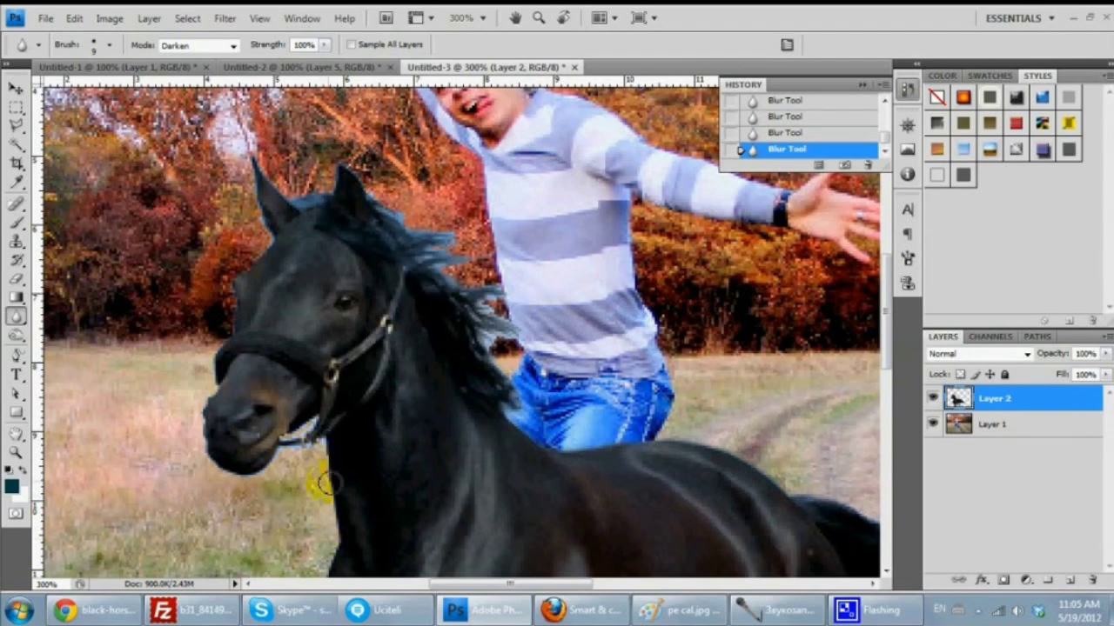
mouse_move(325, 481)
mouse_down()
mouse_move(266, 465)
mouse_move(213, 485)
mouse_move(197, 403)
mouse_move(231, 310)
mouse_up()
Enlarge the eraser, undo two erase strokes, and erase a stray bit near the ear
click(16, 279)
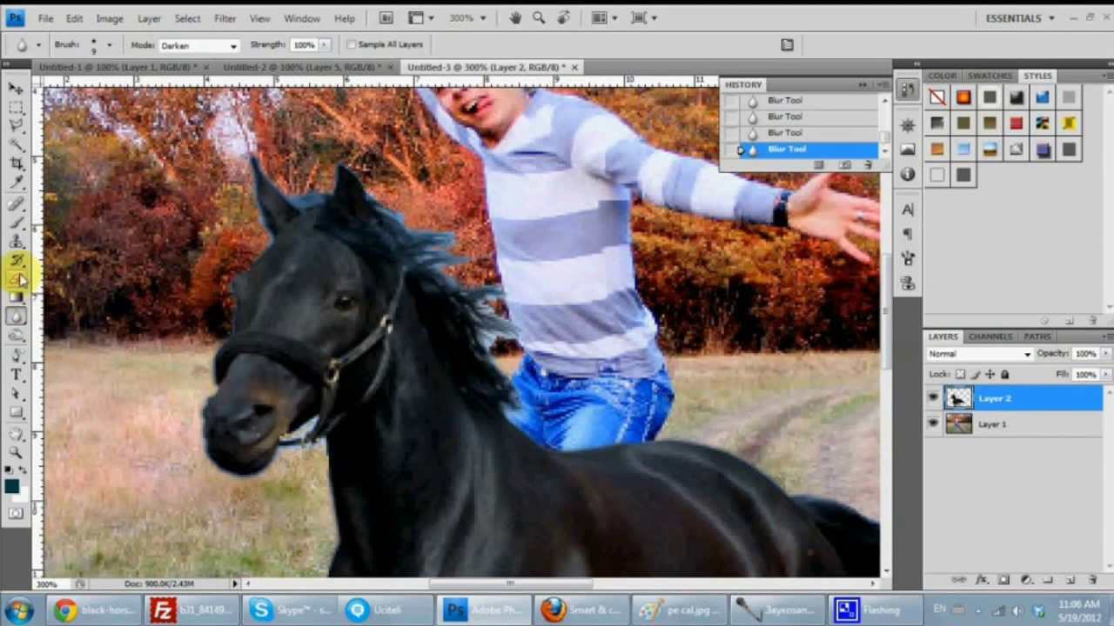
click(108, 44)
drag(23, 94, 35, 94)
click(305, 196)
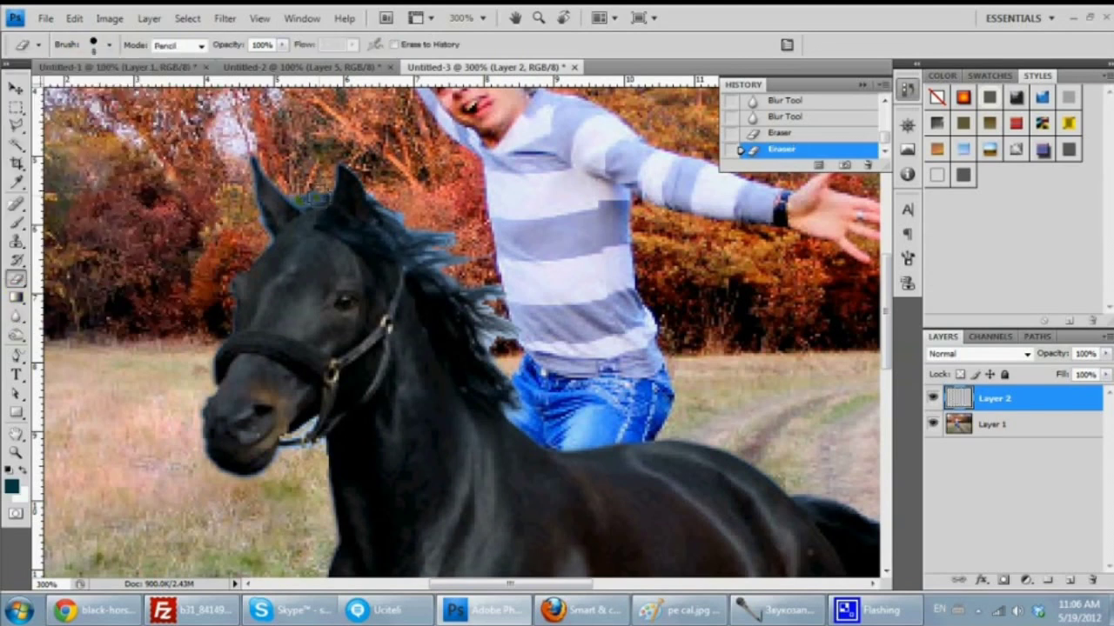
click(787, 117)
click(303, 200)
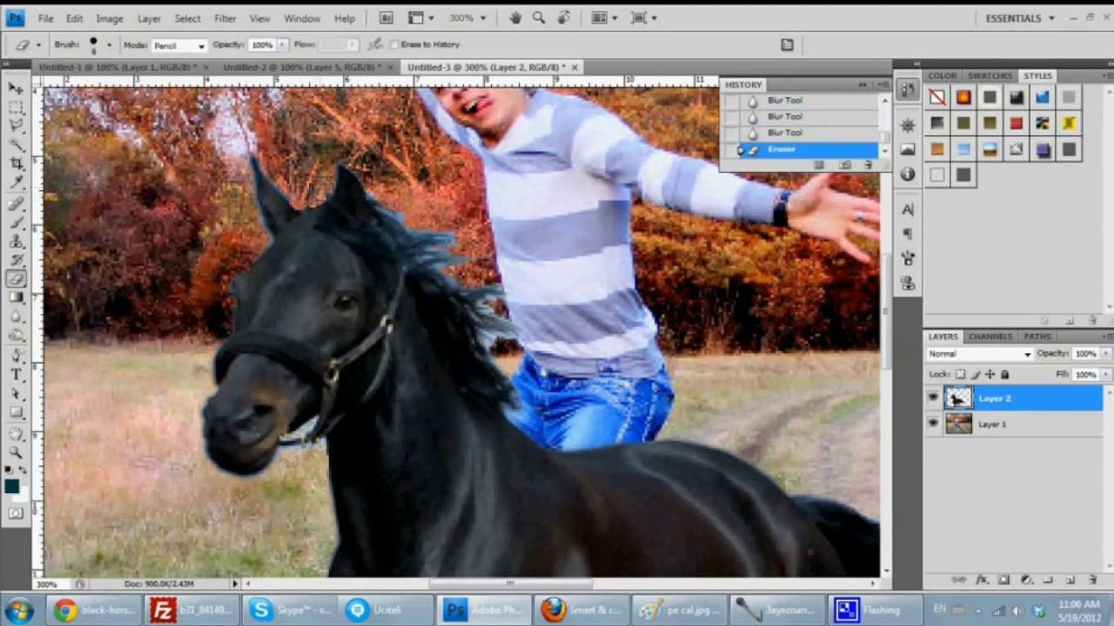
Blur the outlines of the horse's chest and legs
right_click(15, 317)
click(75, 313)
drag(314, 174, 348, 201)
drag(284, 191, 322, 219)
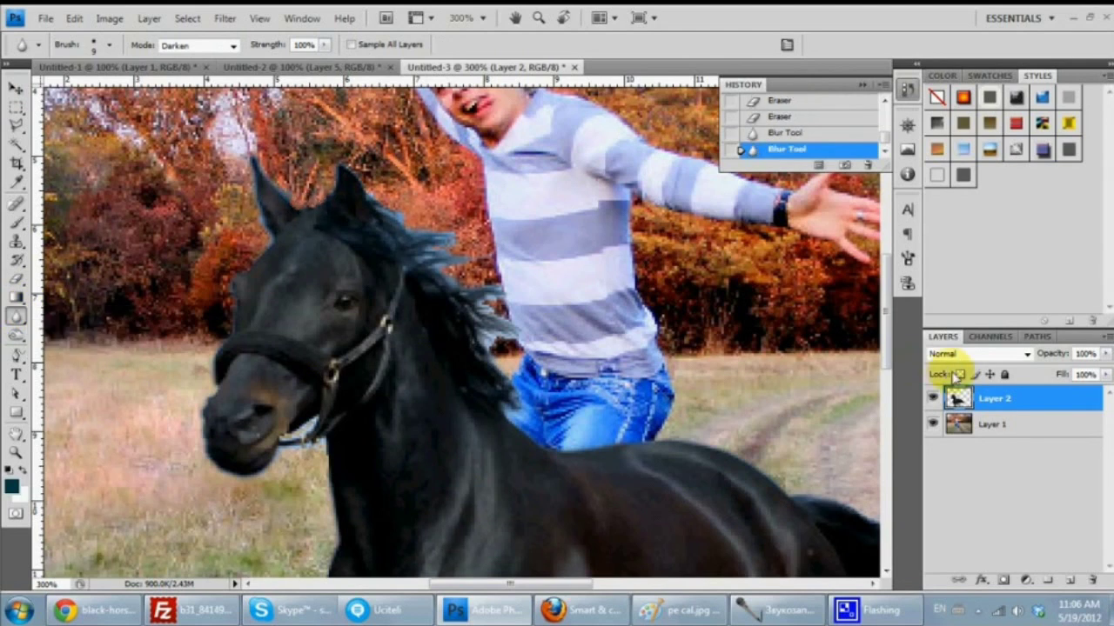
drag(887, 374, 887, 439)
drag(324, 200, 320, 265)
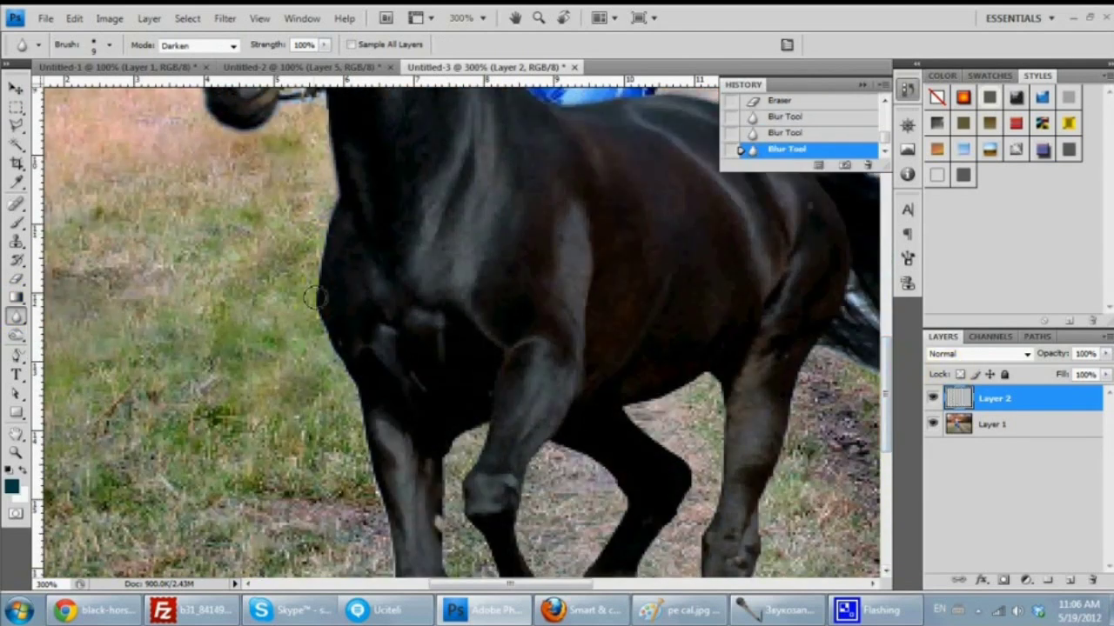
drag(298, 322, 363, 396)
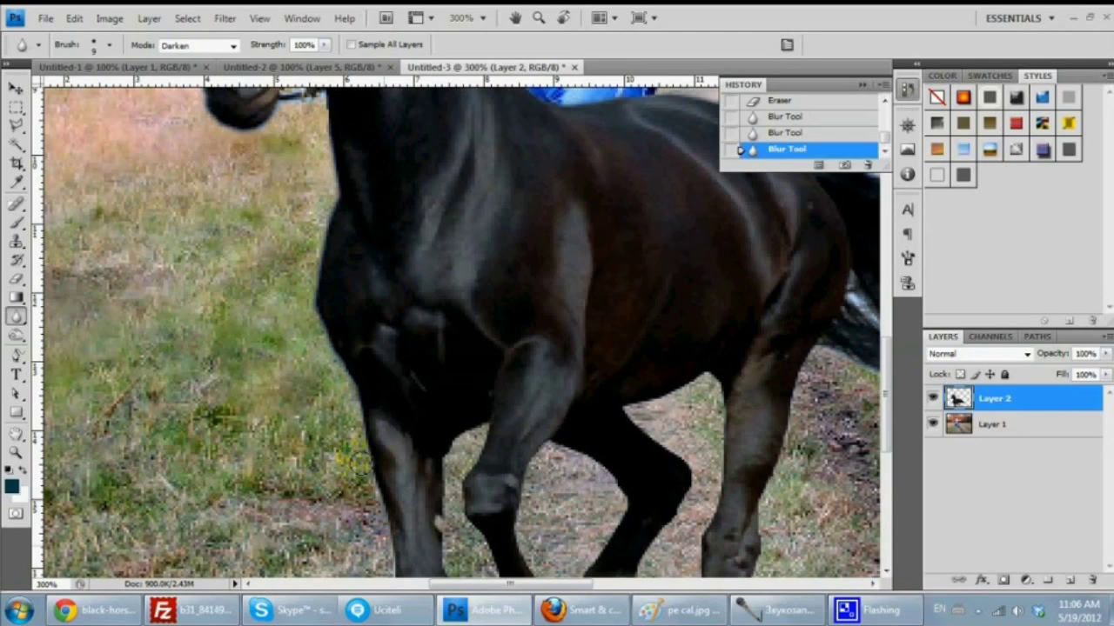
drag(888, 348, 888, 387)
drag(387, 402, 474, 408)
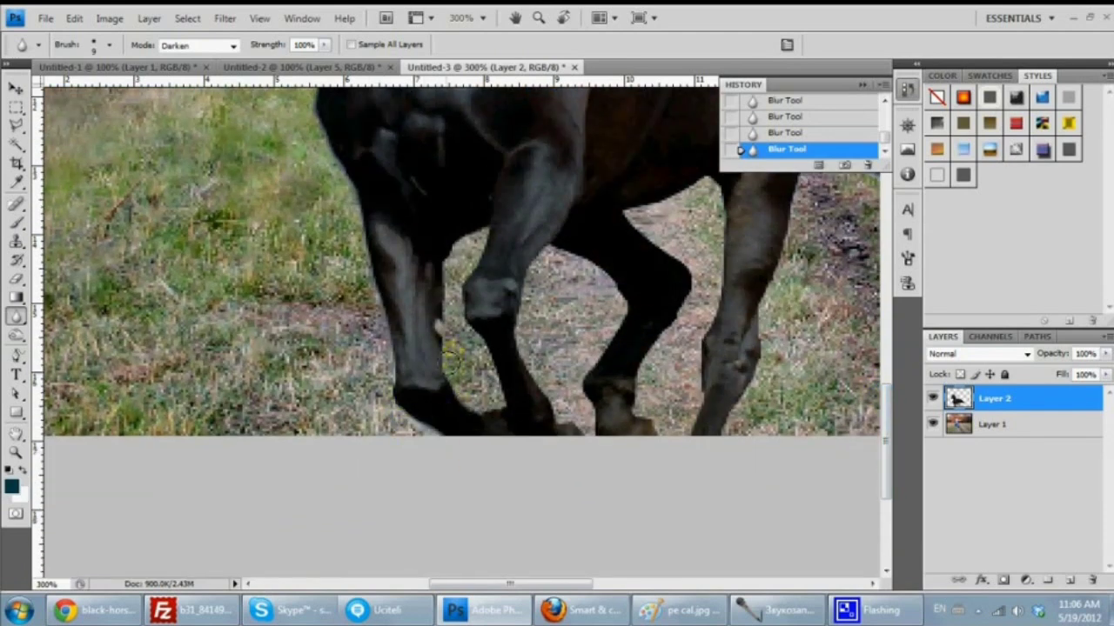
drag(450, 356, 487, 416)
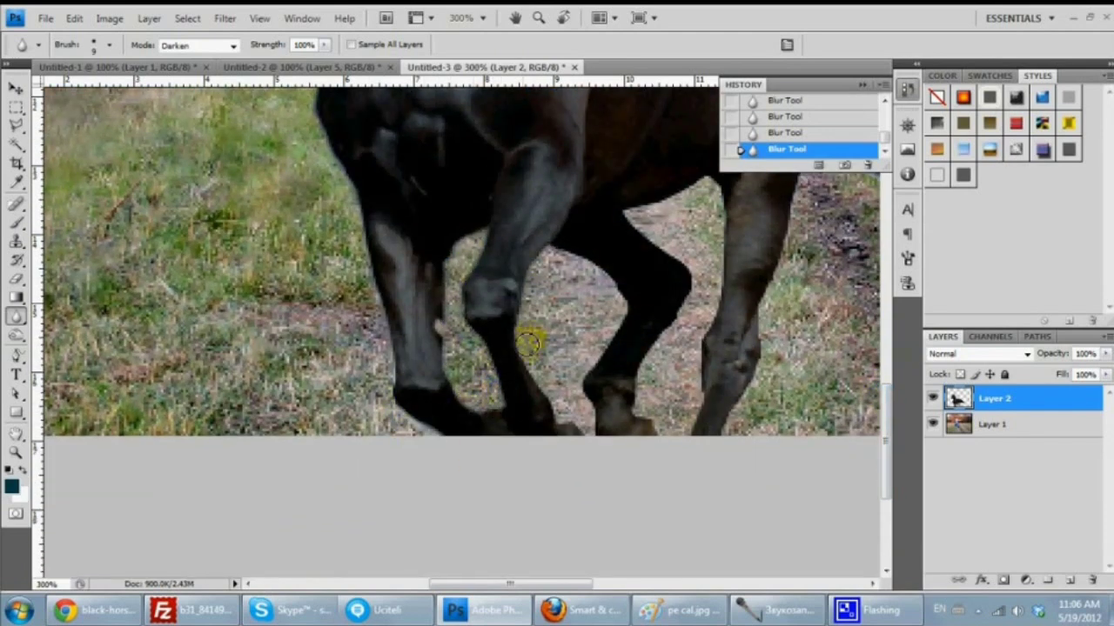
mouse_move(529, 342)
mouse_down()
mouse_move(684, 197)
mouse_move(705, 193)
mouse_move(848, 353)
mouse_up()
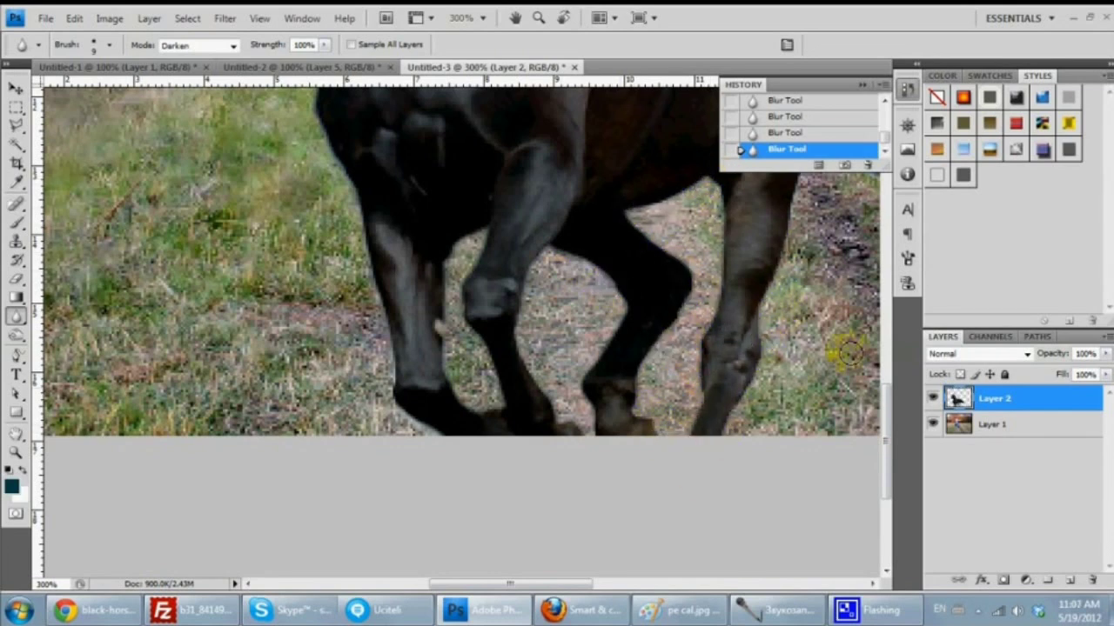
Blur the tail and back outline, then set zoom to 100%
drag(885, 427, 885, 387)
drag(510, 583, 579, 582)
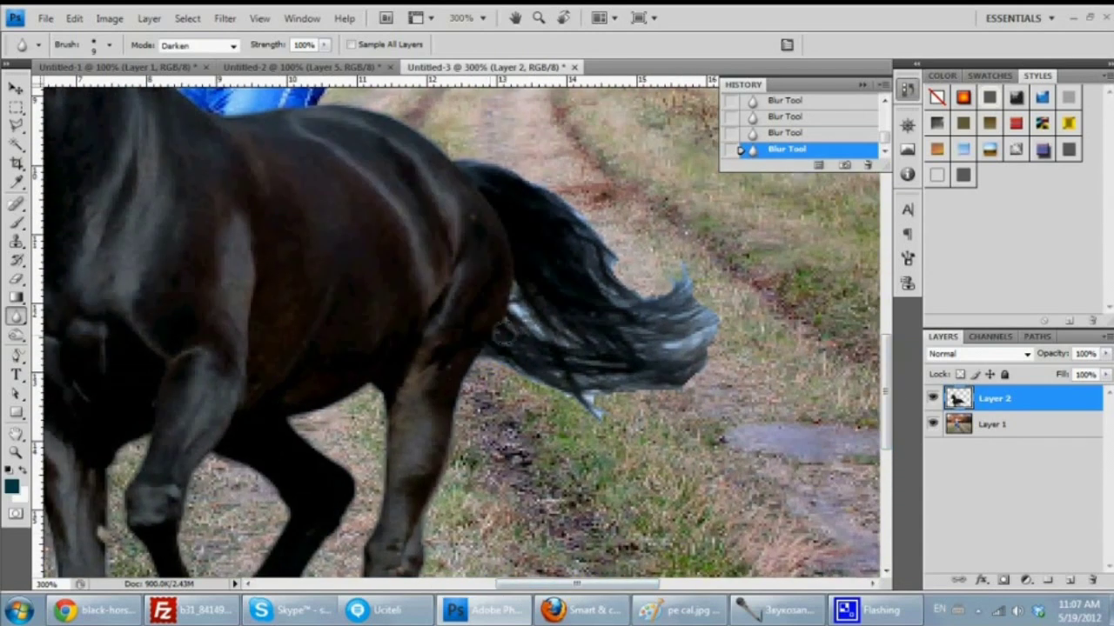
mouse_move(608, 420)
mouse_down()
mouse_move(716, 360)
mouse_move(490, 154)
mouse_move(313, 94)
mouse_up()
double_click(43, 583)
text(100)
key(Return)
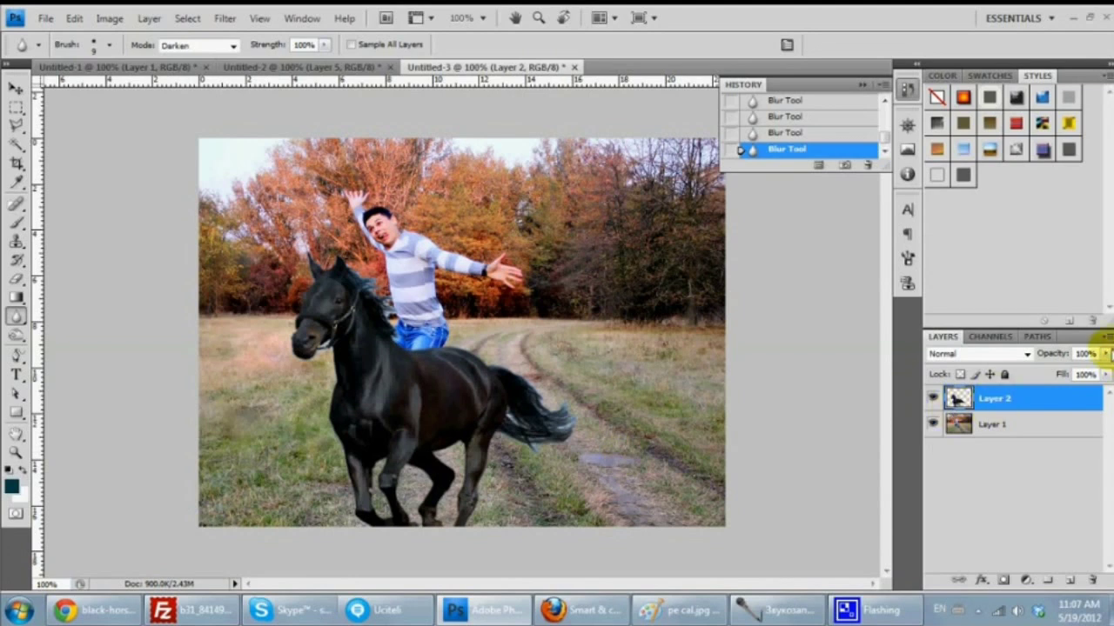
Drag Layer 2's opacity down to about 59%
click(1105, 354)
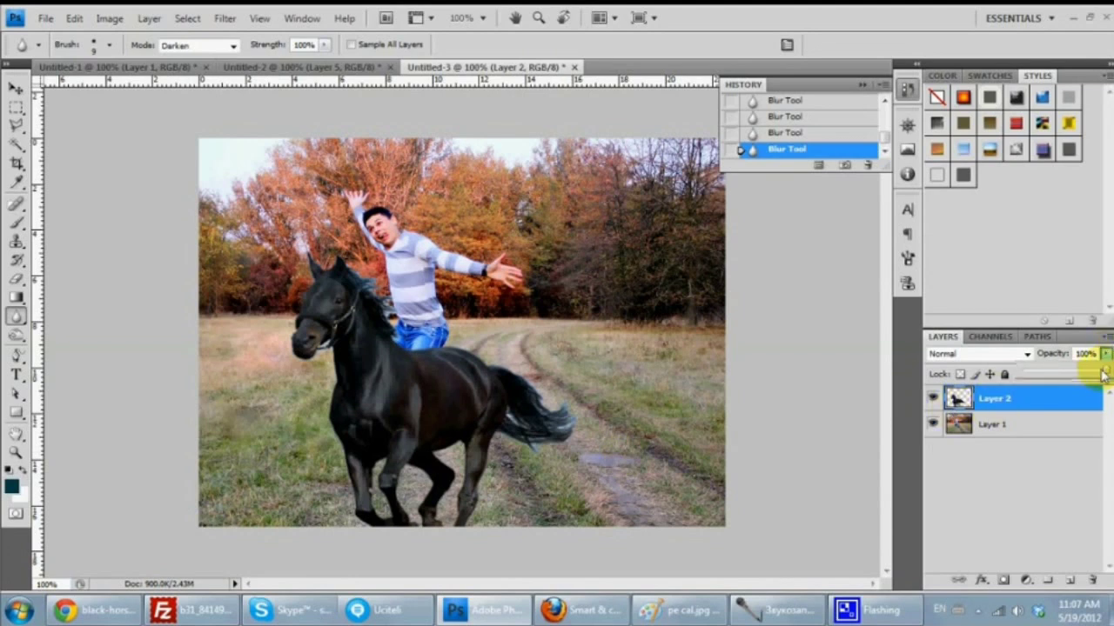
drag(1103, 373, 1075, 372)
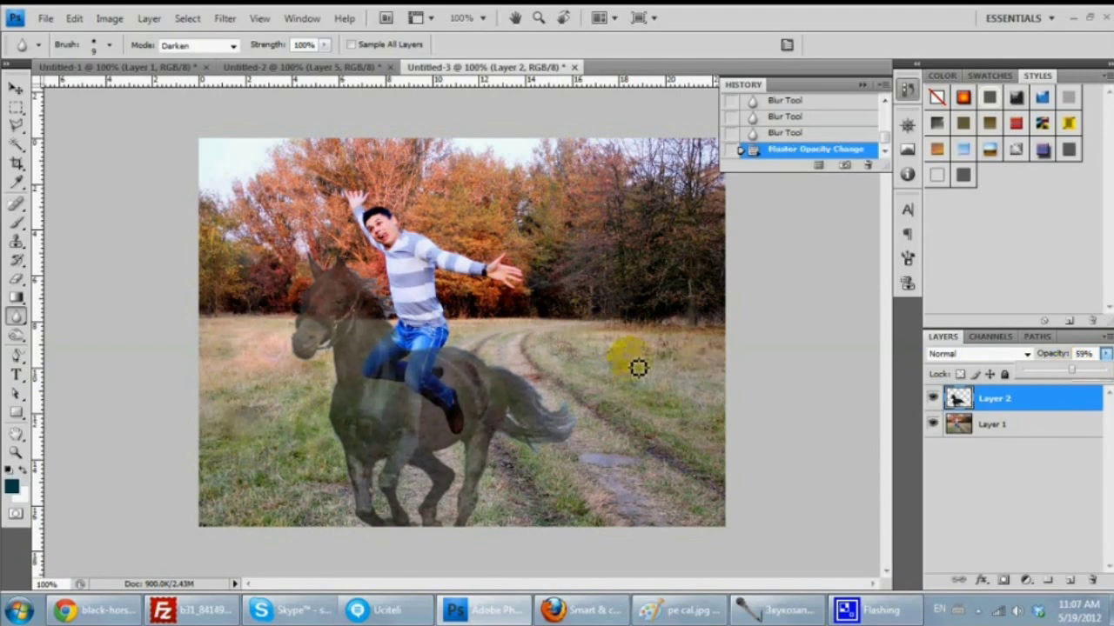
At 300% zoom, erase Layer 2 over the rider's jeans and boot
click(15, 278)
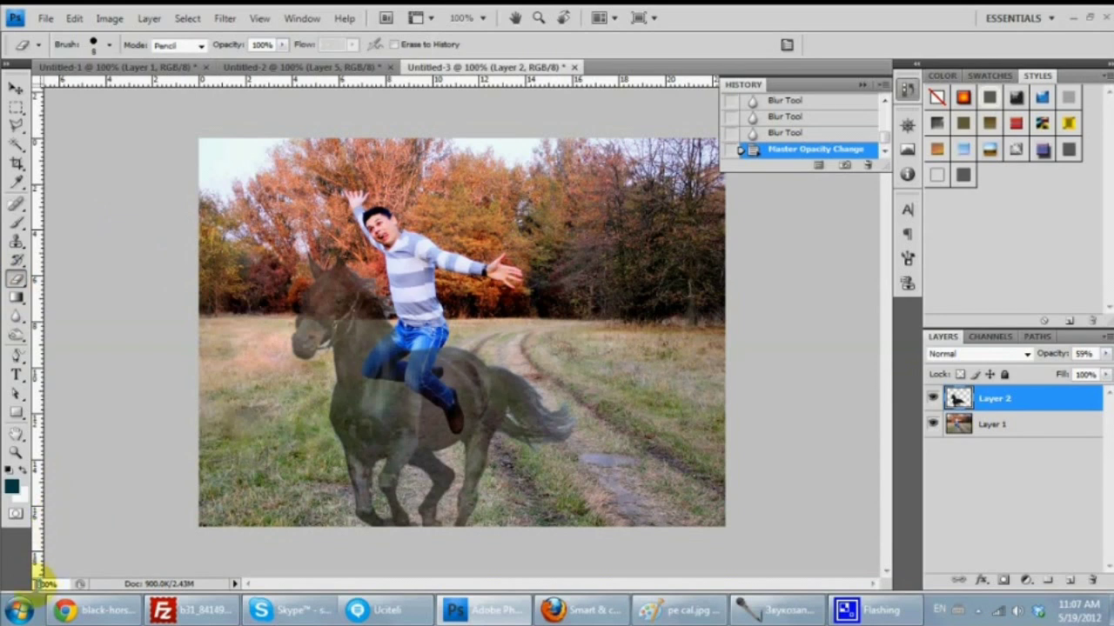
text(300)
key(Return)
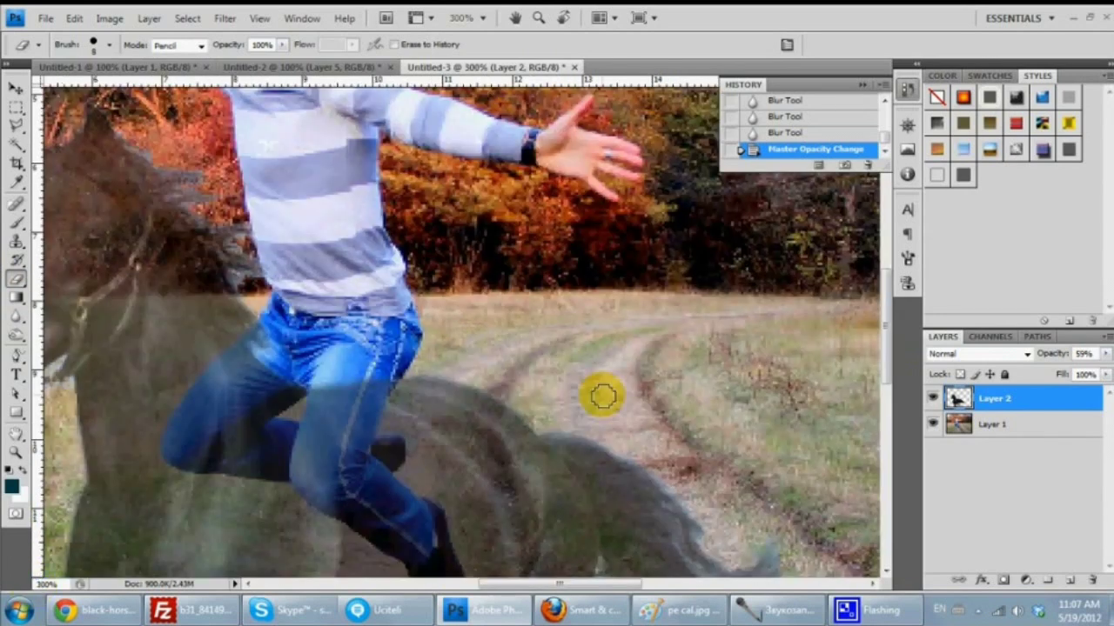
drag(886, 355, 886, 379)
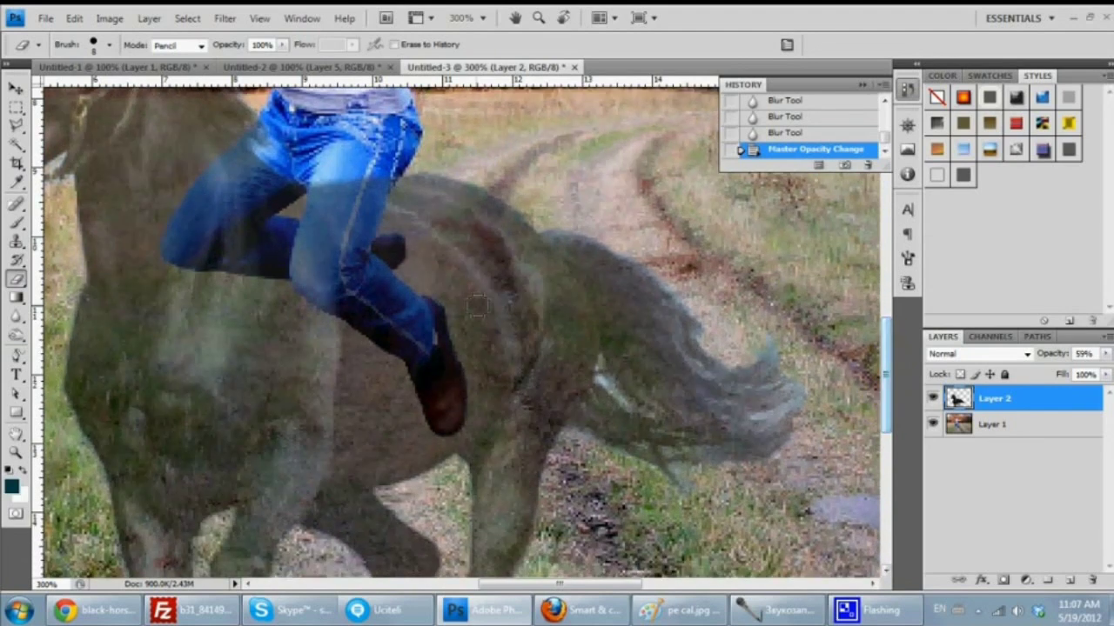
drag(369, 198, 388, 216)
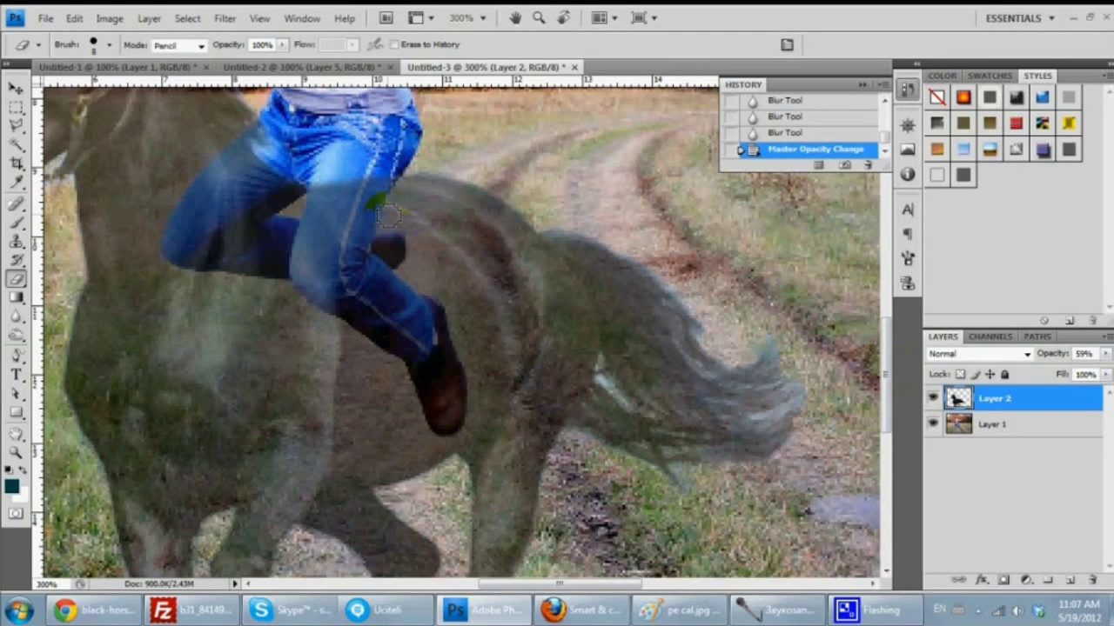
click(324, 198)
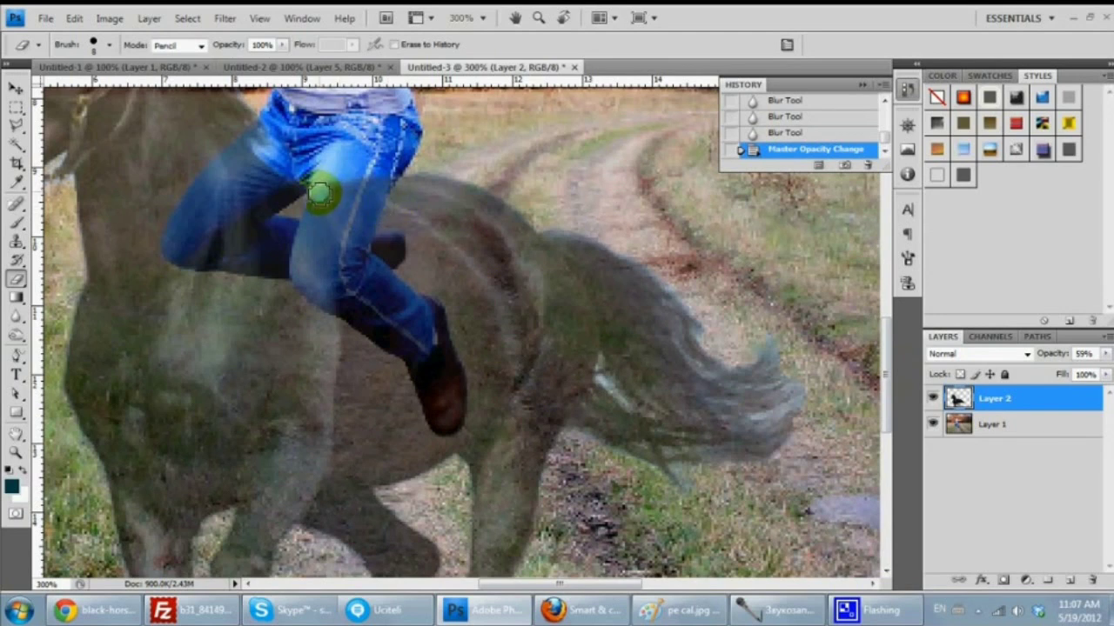
drag(320, 194, 311, 224)
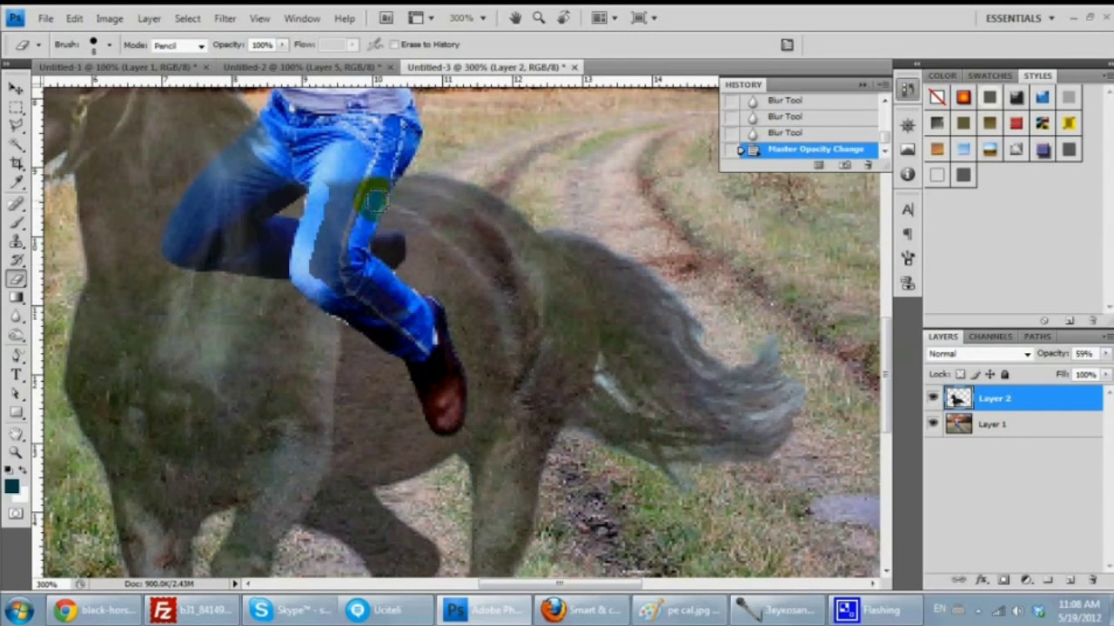
drag(315, 277, 322, 230)
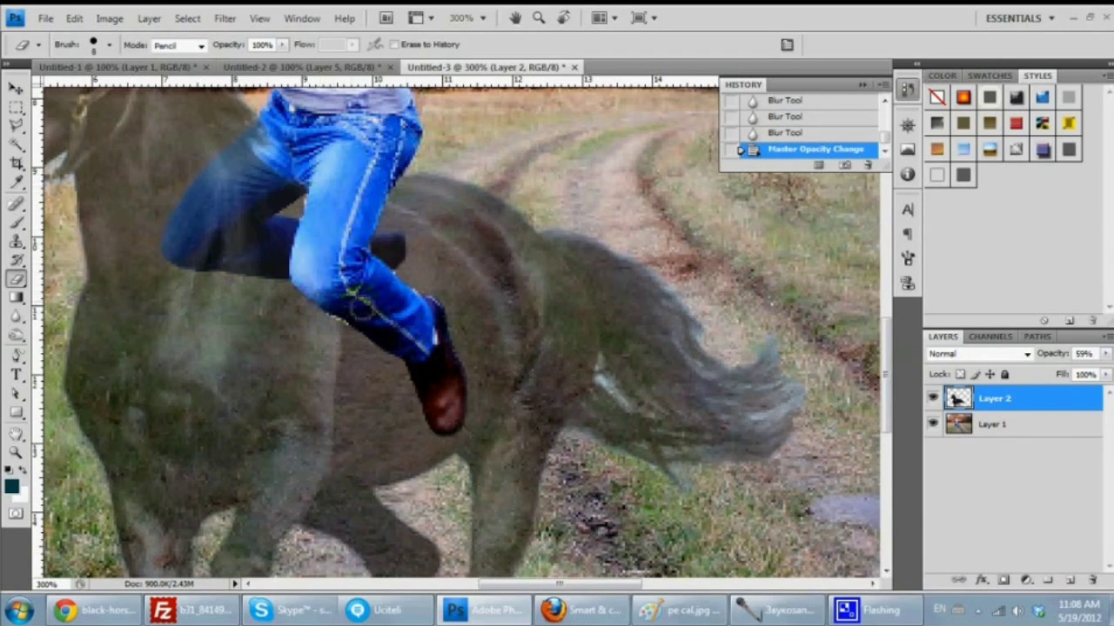
click(432, 376)
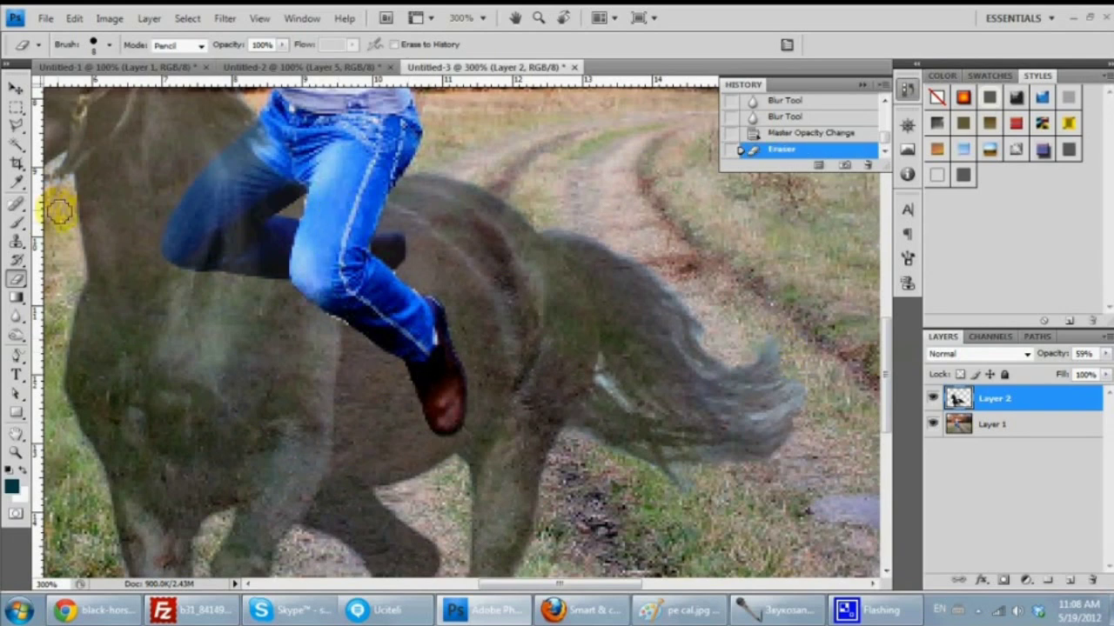
Blur the jeans edge and set Layer 2 opacity back to 100%
click(16, 317)
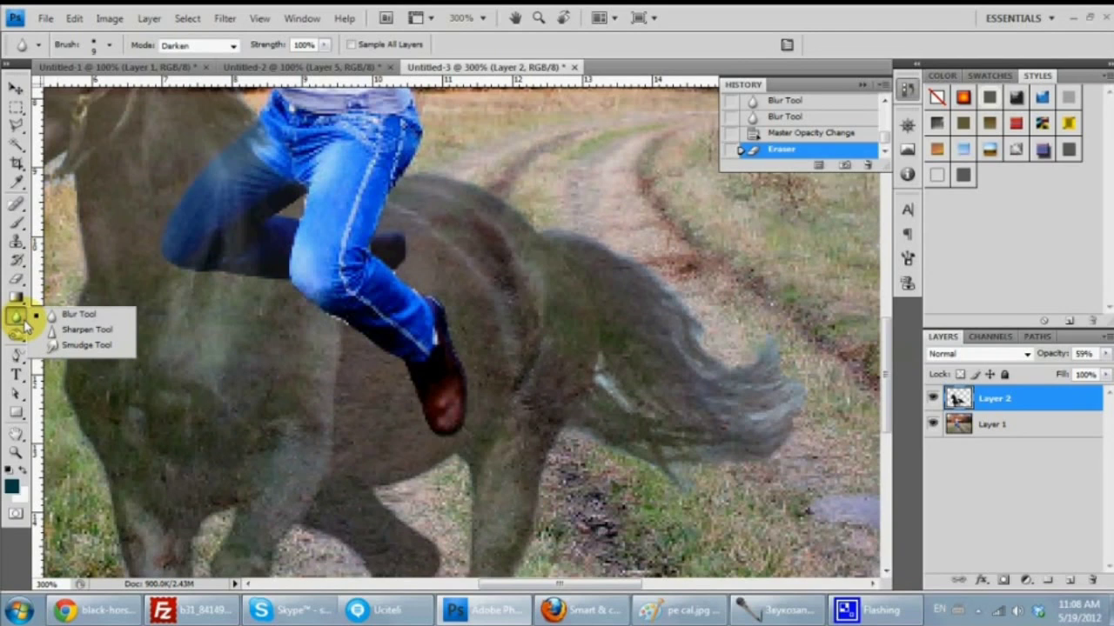
click(78, 314)
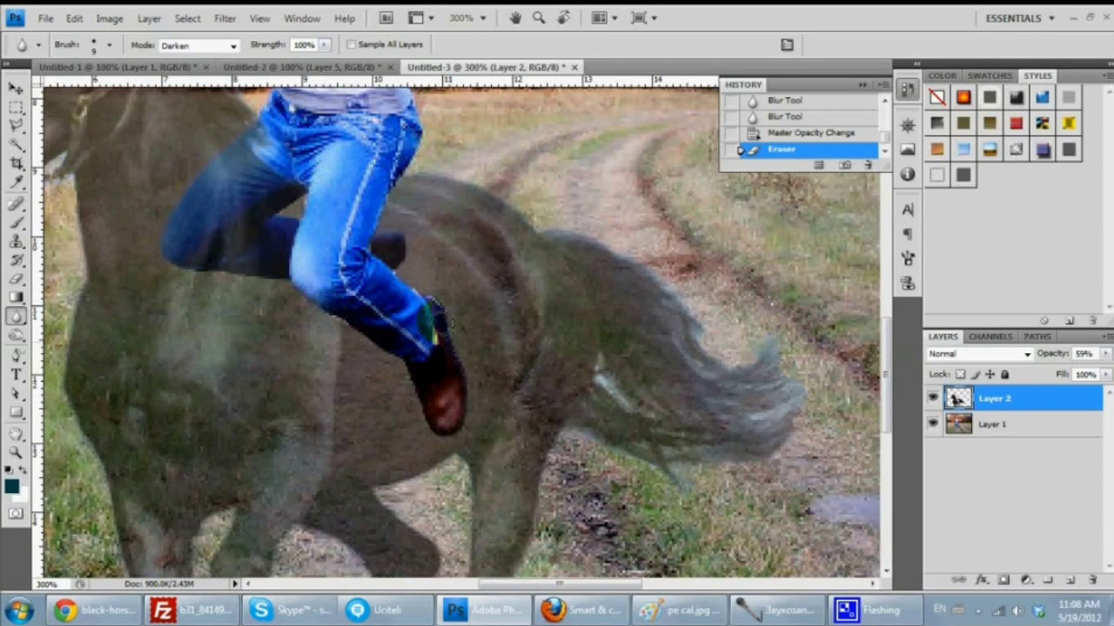
drag(431, 321, 407, 171)
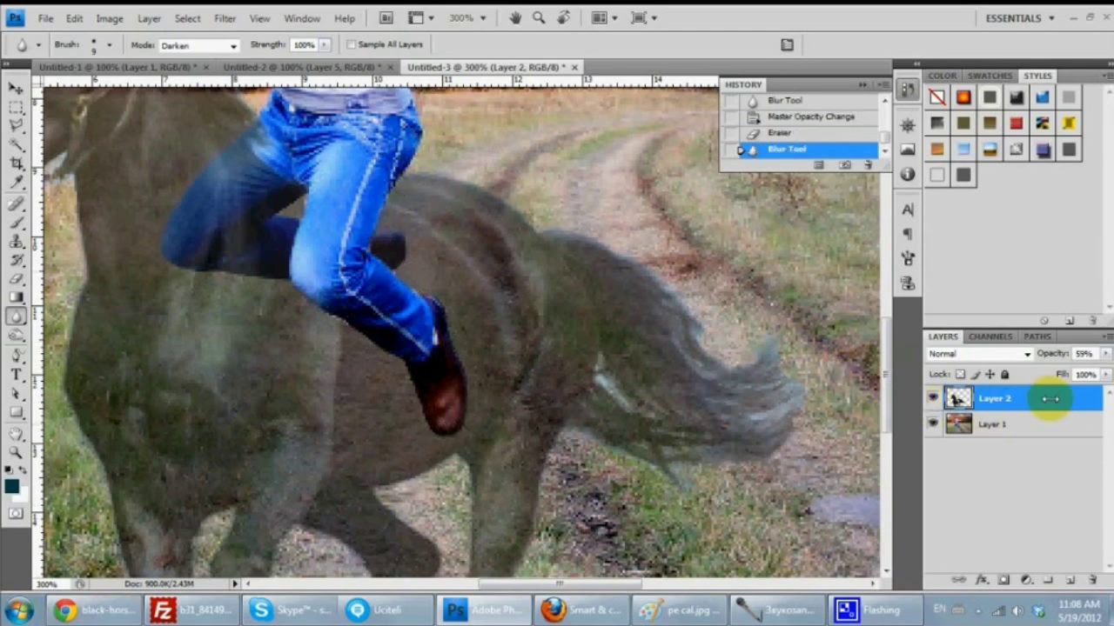
click(1106, 353)
drag(1067, 373, 1103, 372)
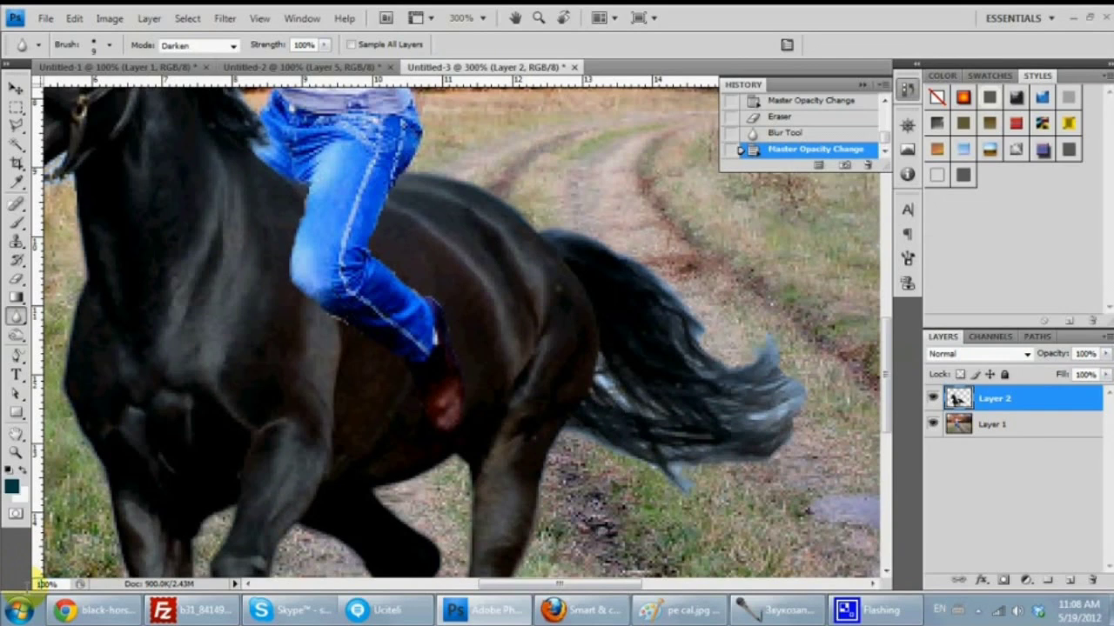
Copy the cowboy hat image from the Chrome search results and return to Photoshop
key(Return)
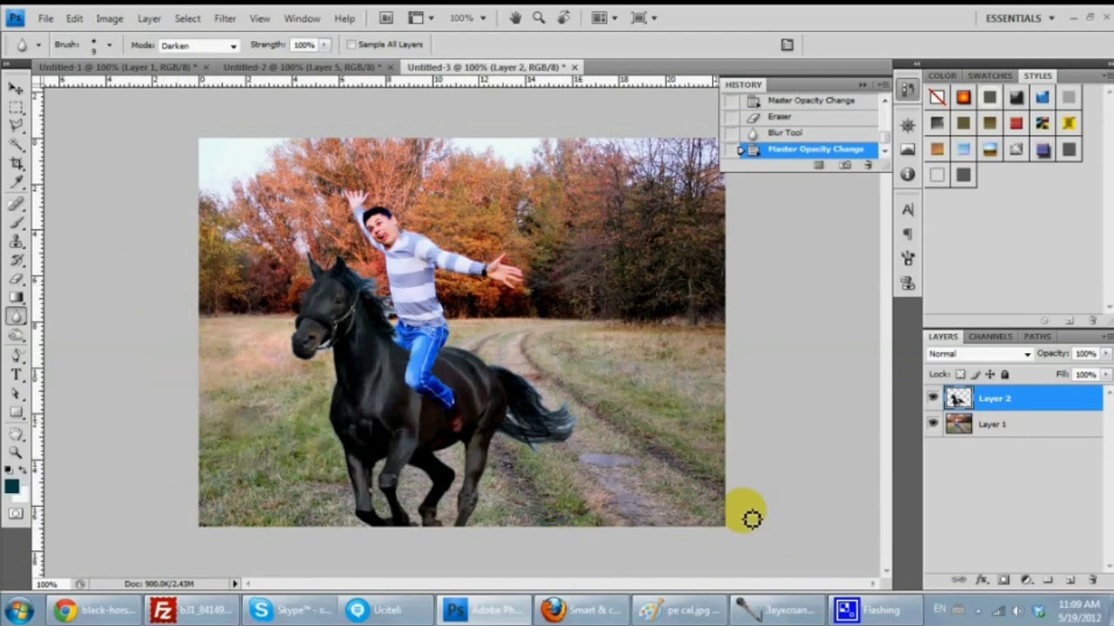
click(100, 610)
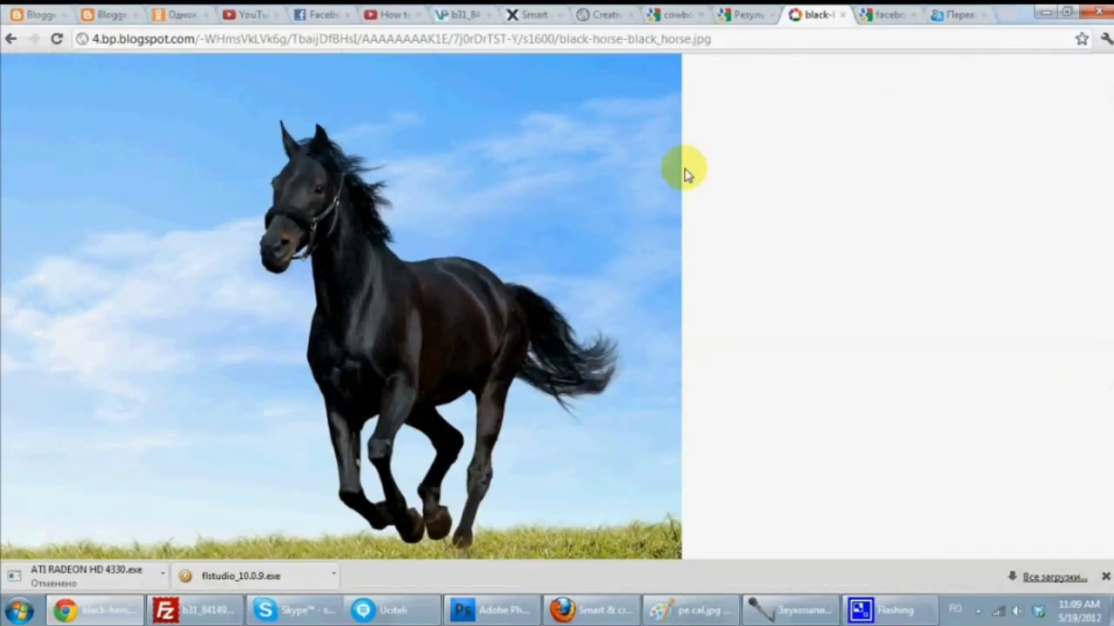
click(744, 14)
right_click(534, 260)
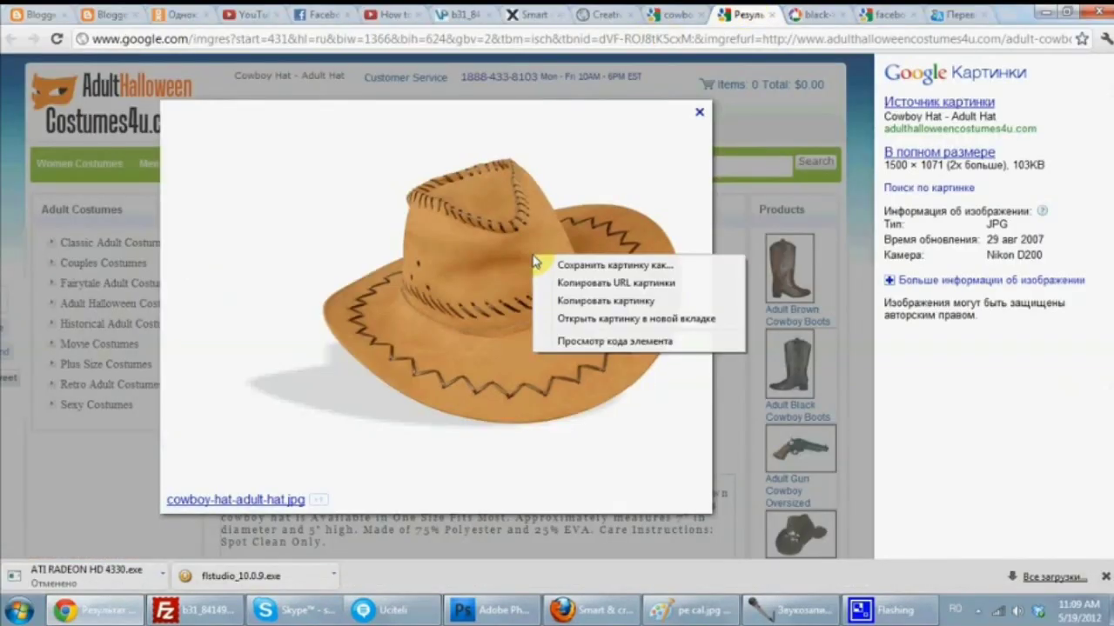
click(607, 300)
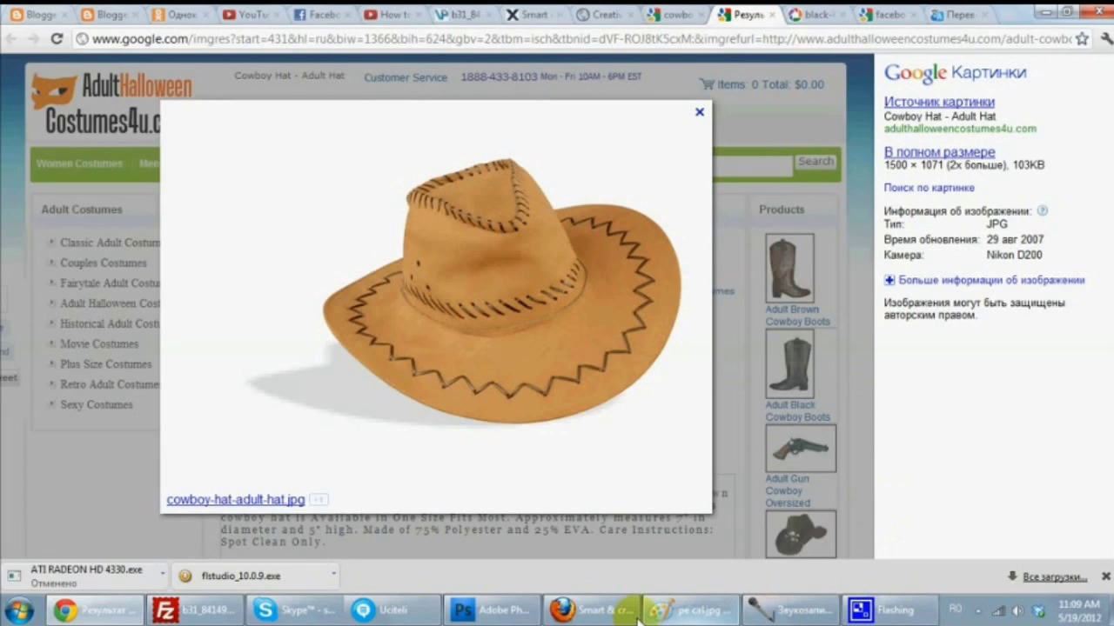
click(484, 610)
Paste the cowboy hat as Layer 3 and put it into Free Transform
key(ctrl+v)
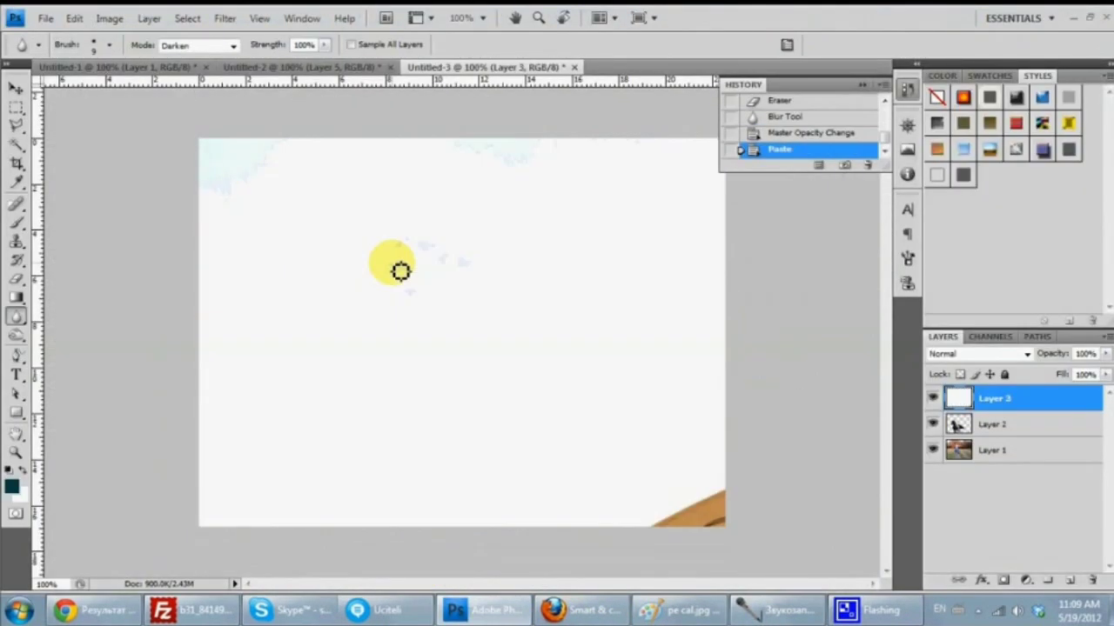
click(15, 107)
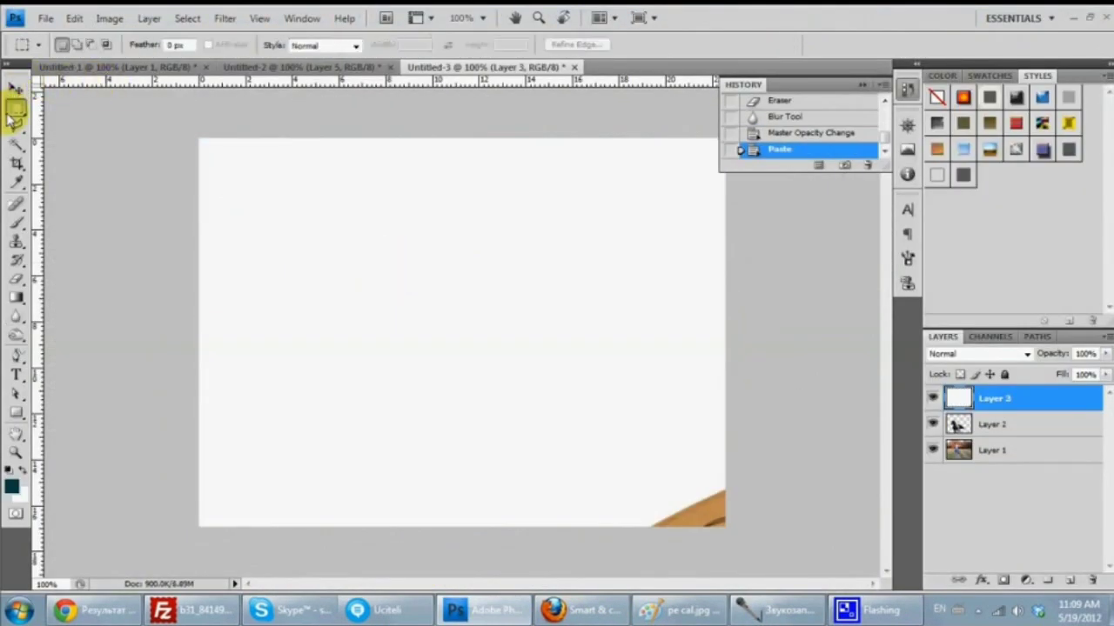
right_click(218, 181)
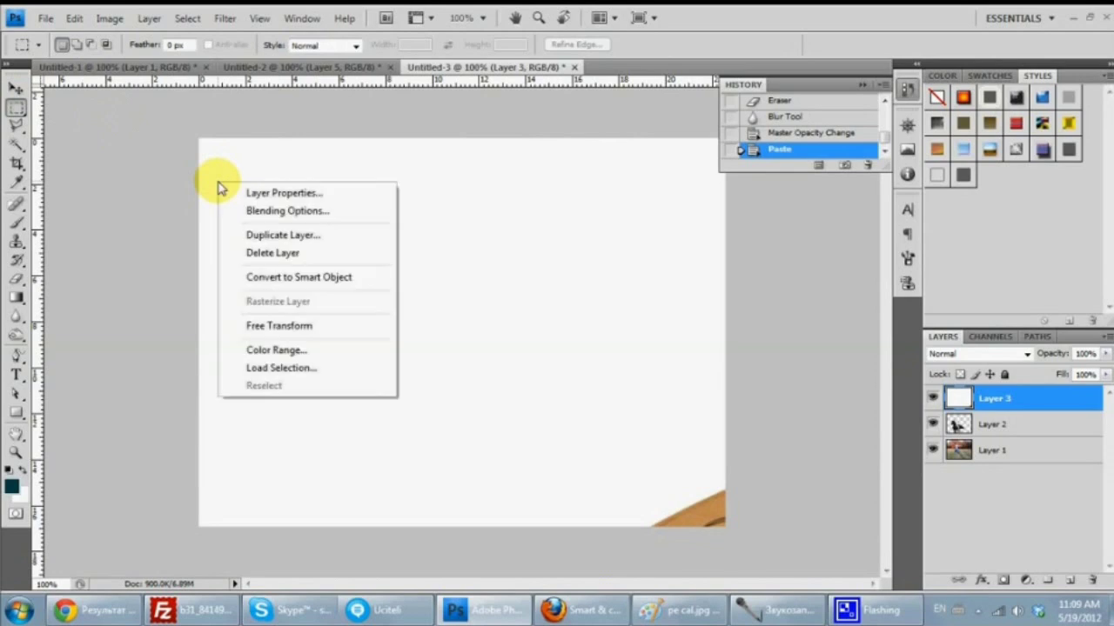
click(265, 326)
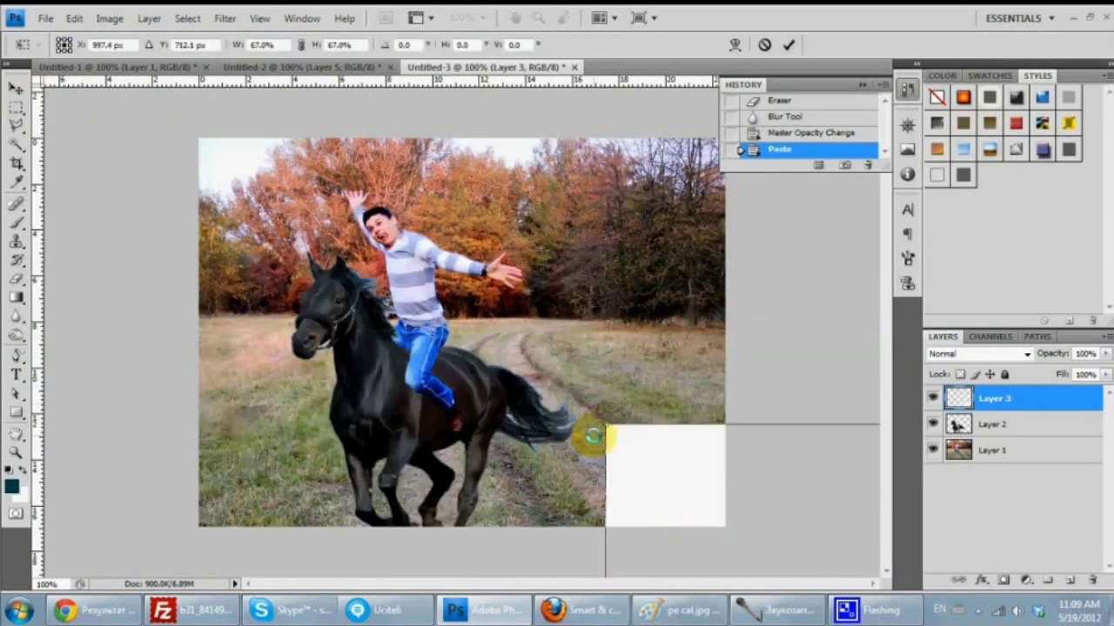
Scale the hat layer down to about 9% and position it over the man's head
drag(198, 137, 688, 487)
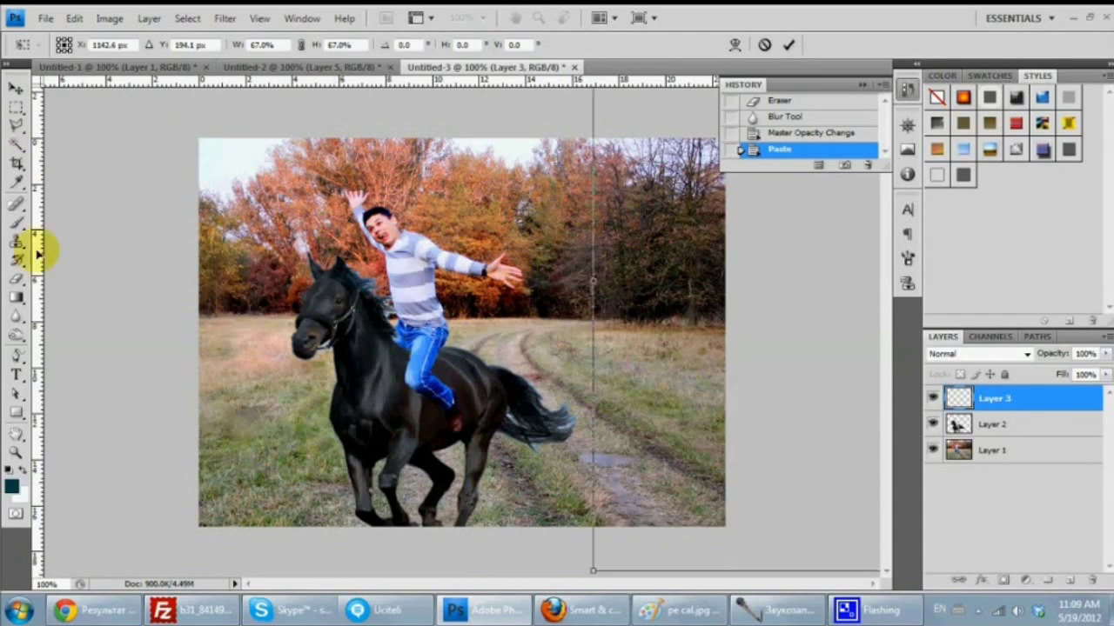
drag(334, 231, 32, 374)
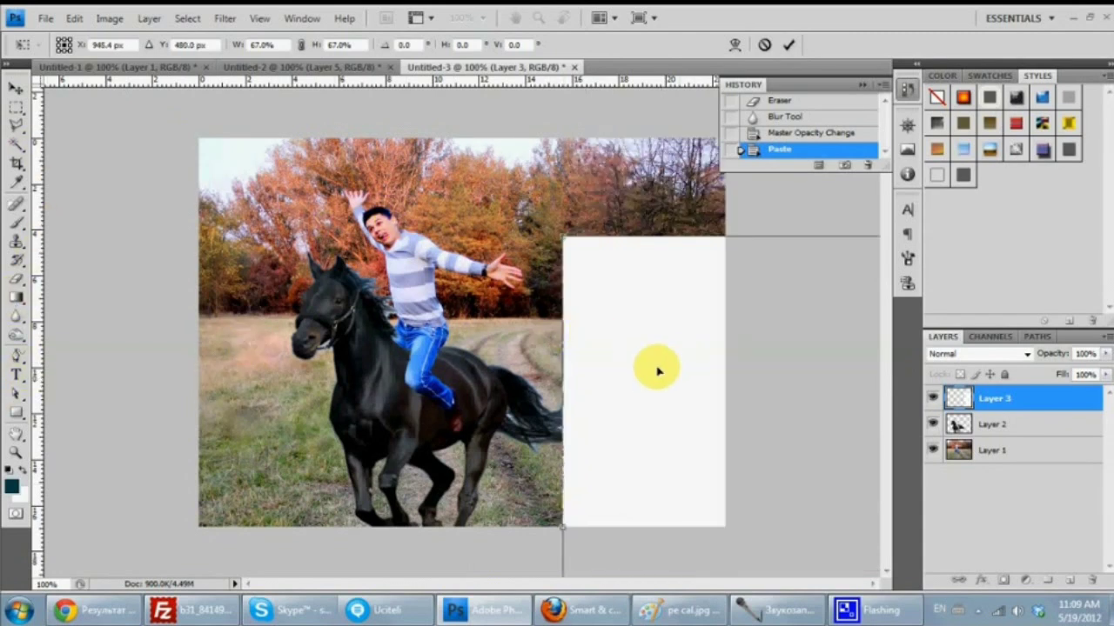
drag(659, 368, 388, 199)
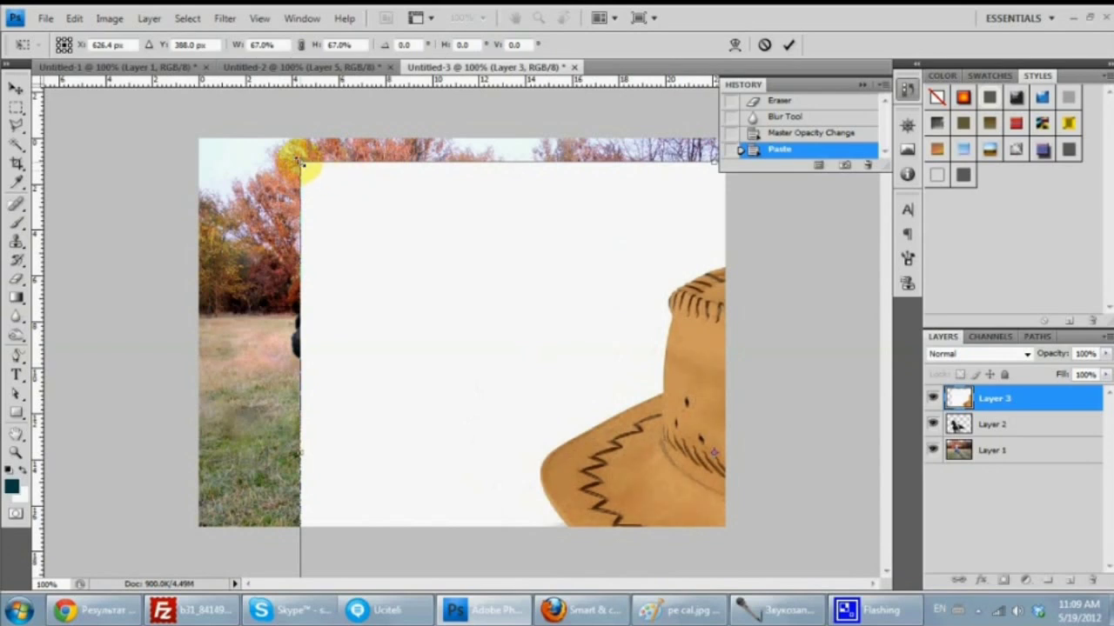
mouse_move(297, 162)
mouse_down()
mouse_move(505, 336)
mouse_move(641, 397)
mouse_move(552, 398)
mouse_move(306, 256)
mouse_move(232, 182)
mouse_move(614, 450)
mouse_up()
mouse_move(712, 486)
mouse_down()
mouse_move(348, 168)
mouse_move(377, 243)
mouse_up()
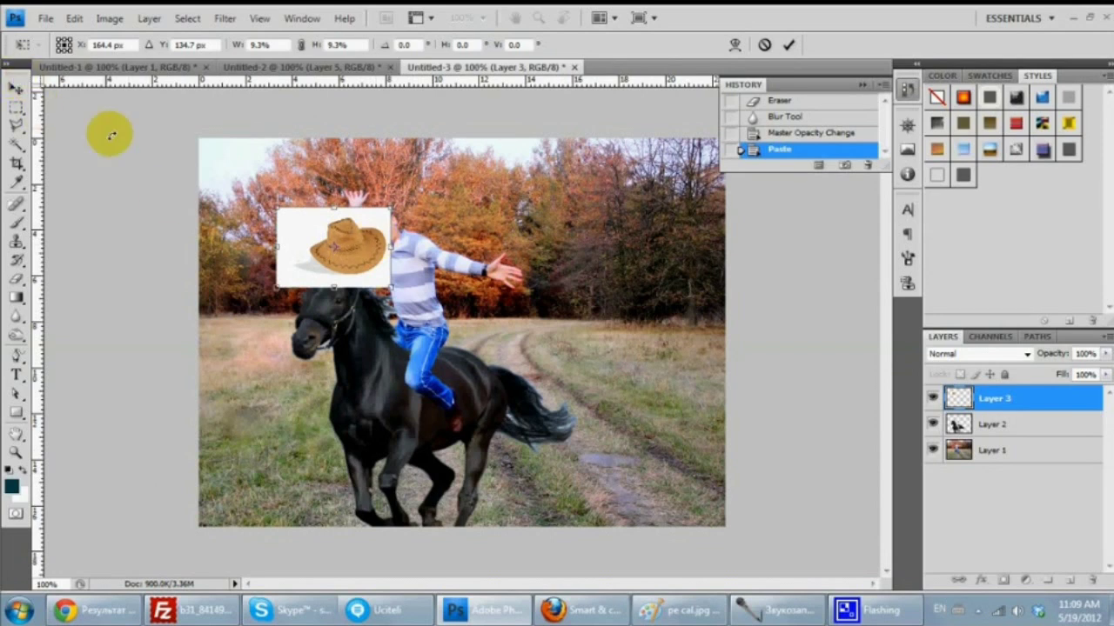
click(14, 102)
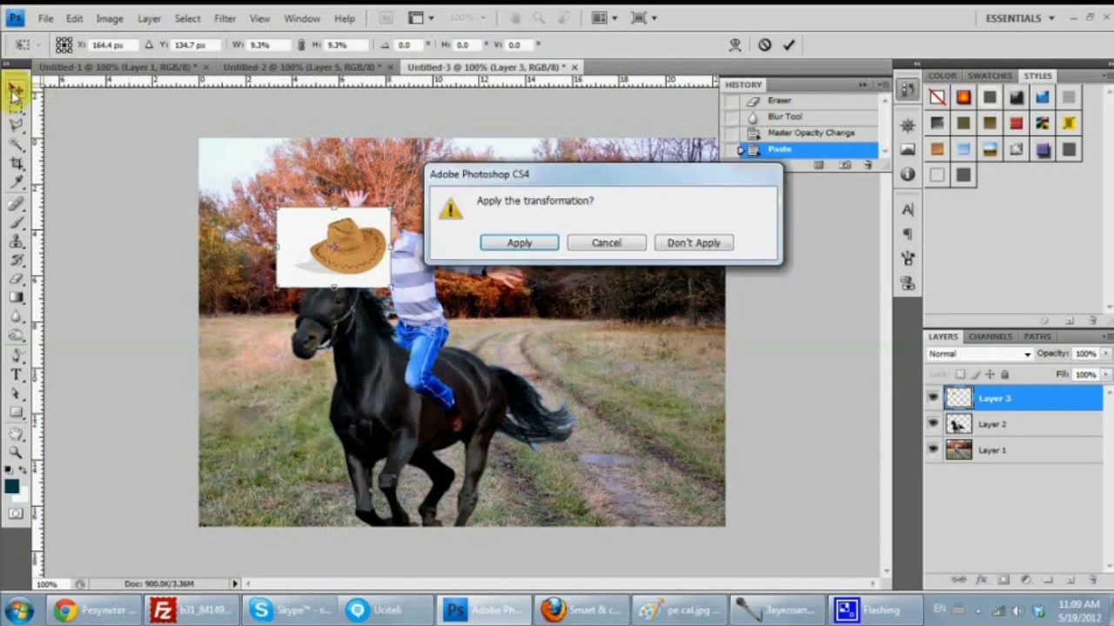
Apply the hat resize and zoom the view to 200%
click(516, 244)
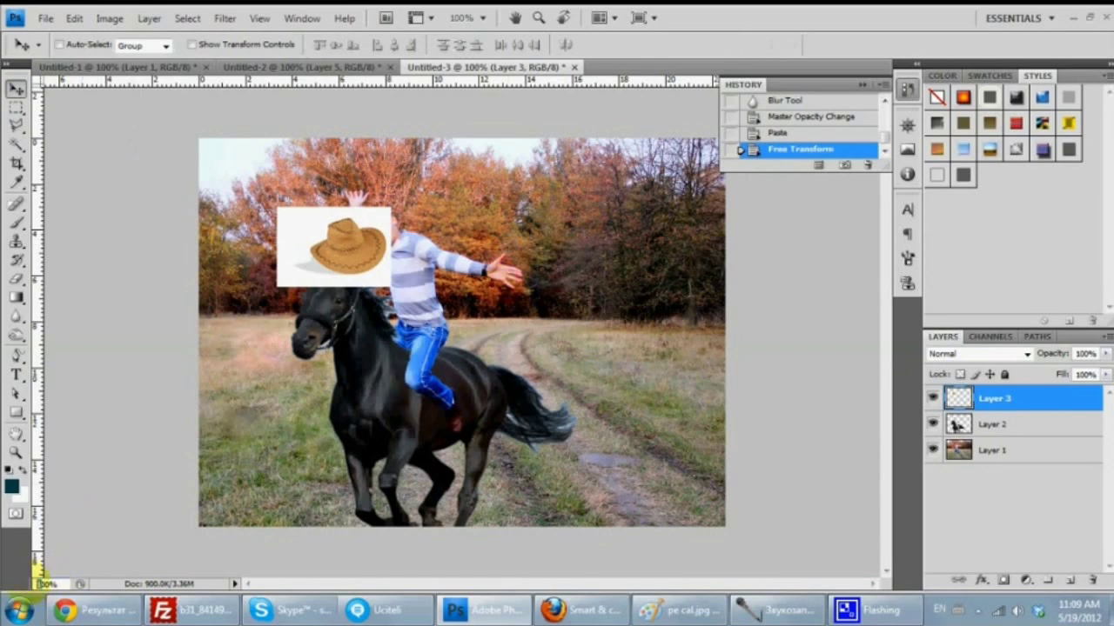
text(200)
key(Return)
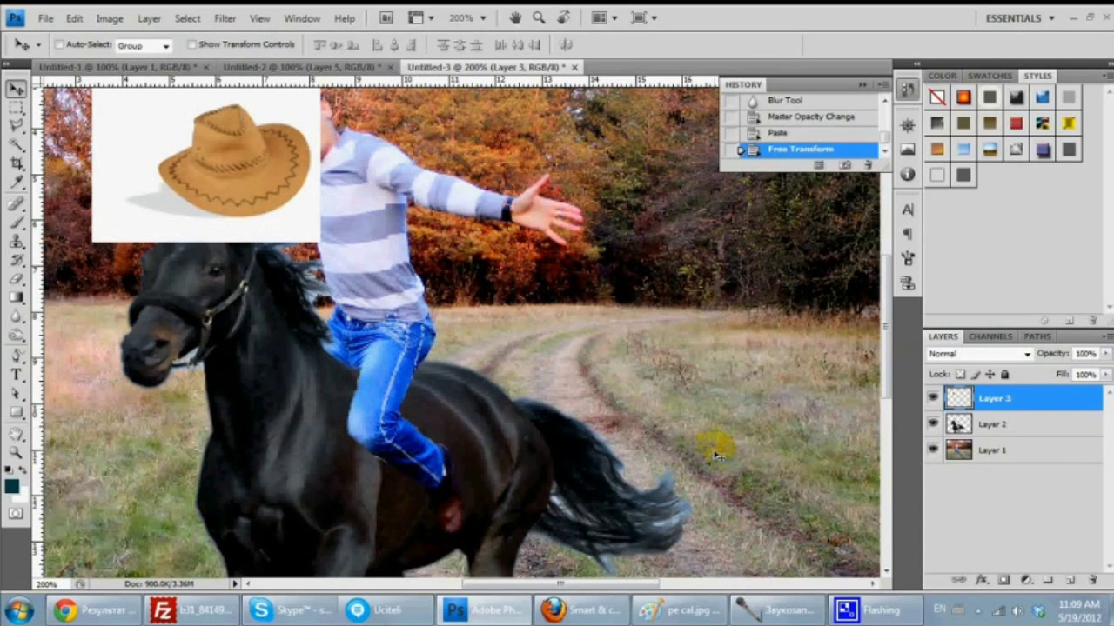
scroll(886, 370, up, 3)
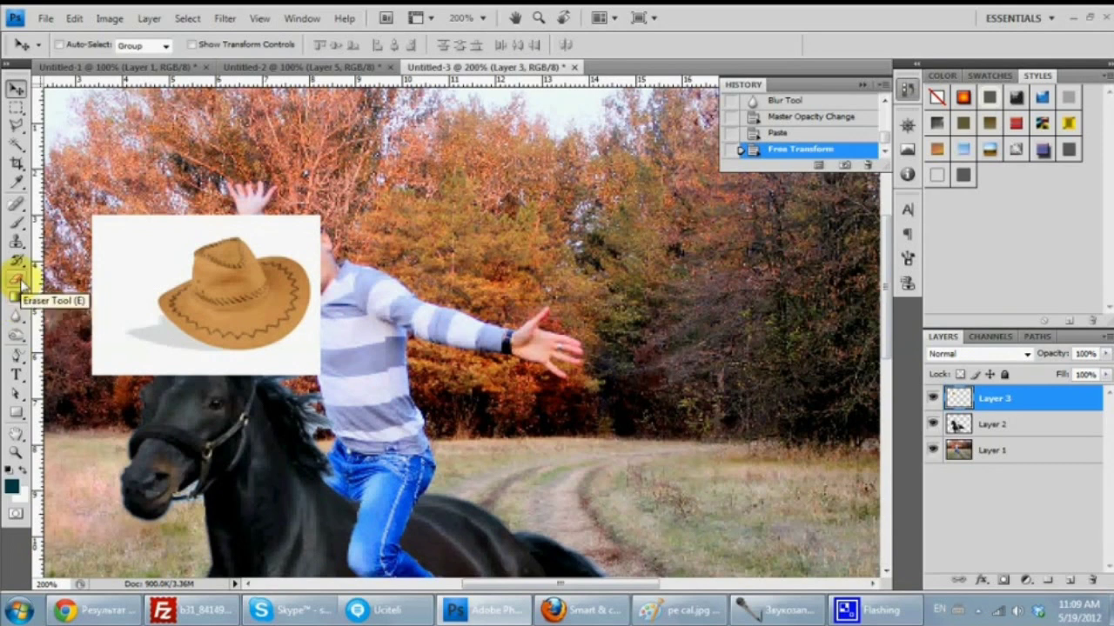
Erase the hat's white background and leftover patch with the Magic Eraser
click(17, 280)
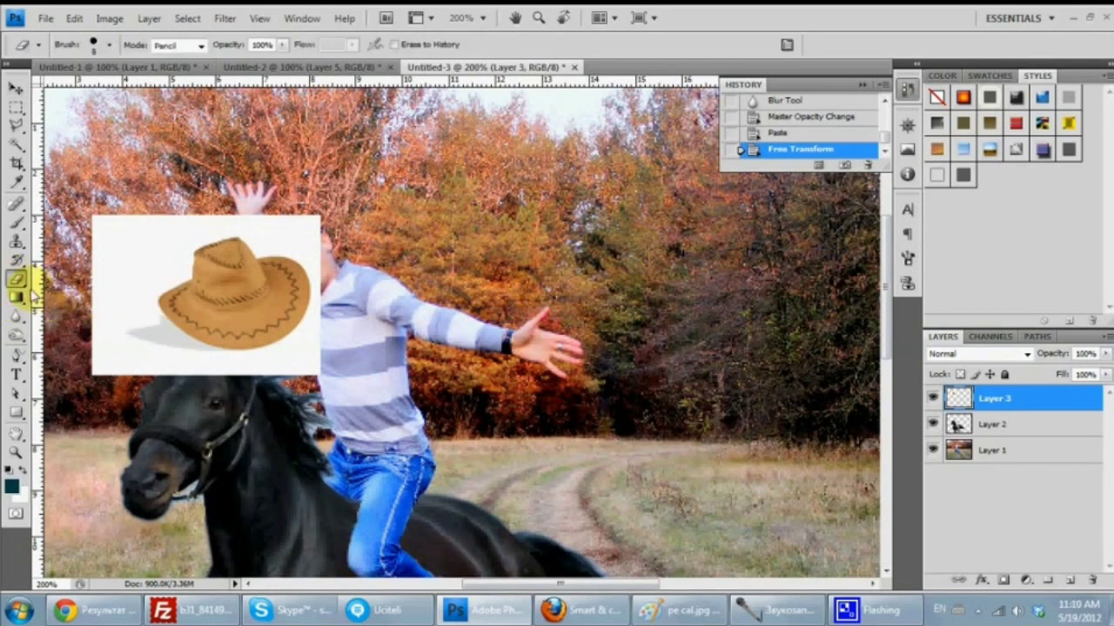
drag(19, 281, 70, 308)
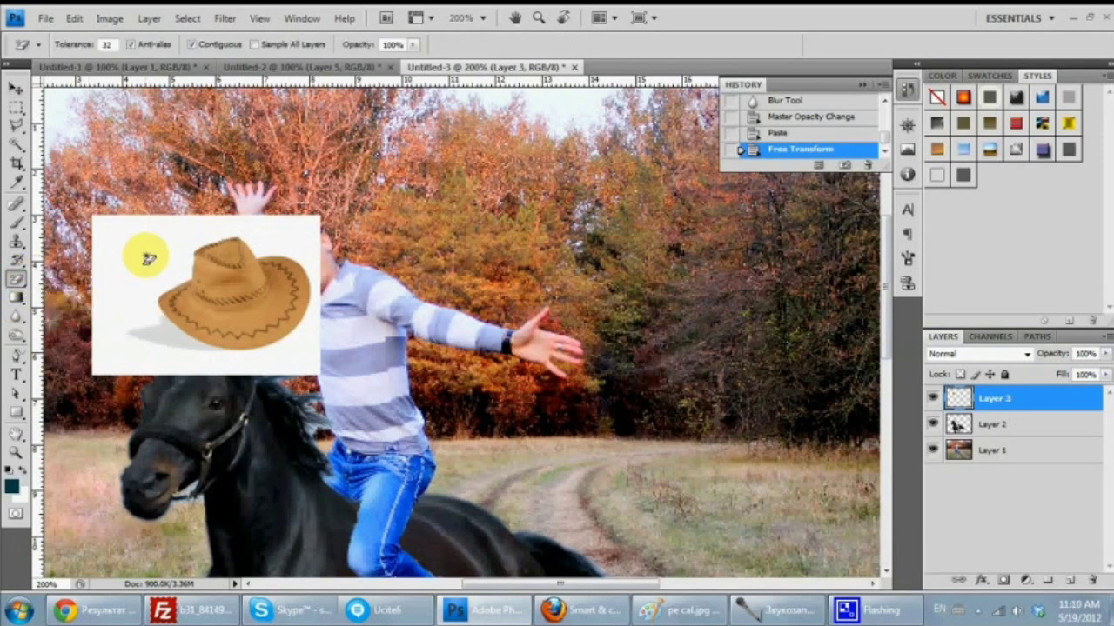
click(144, 256)
click(171, 337)
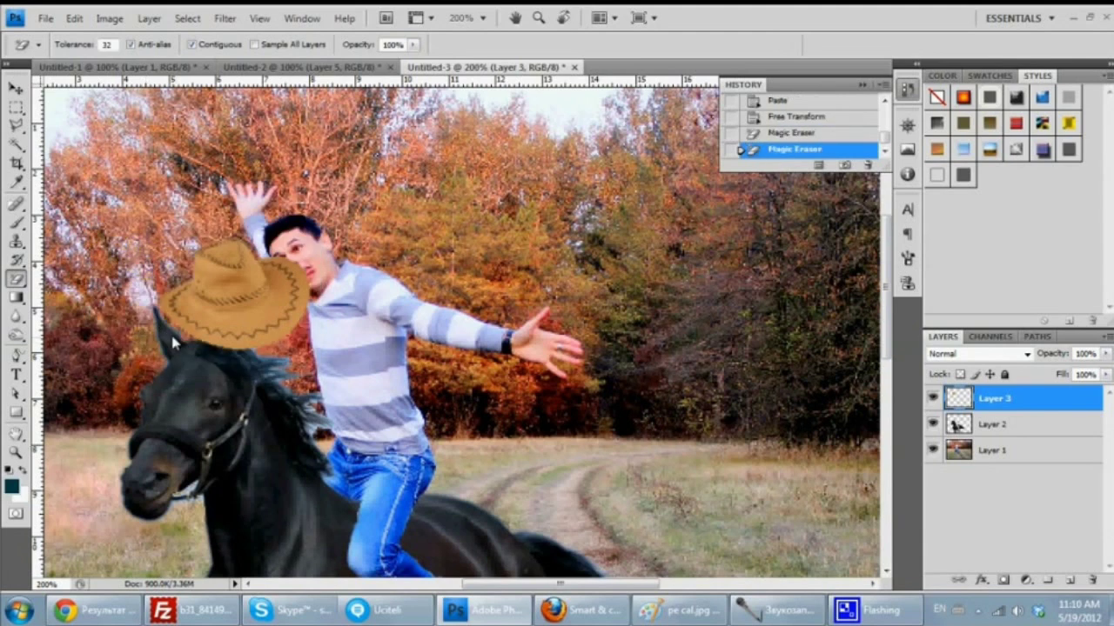
click(16, 87)
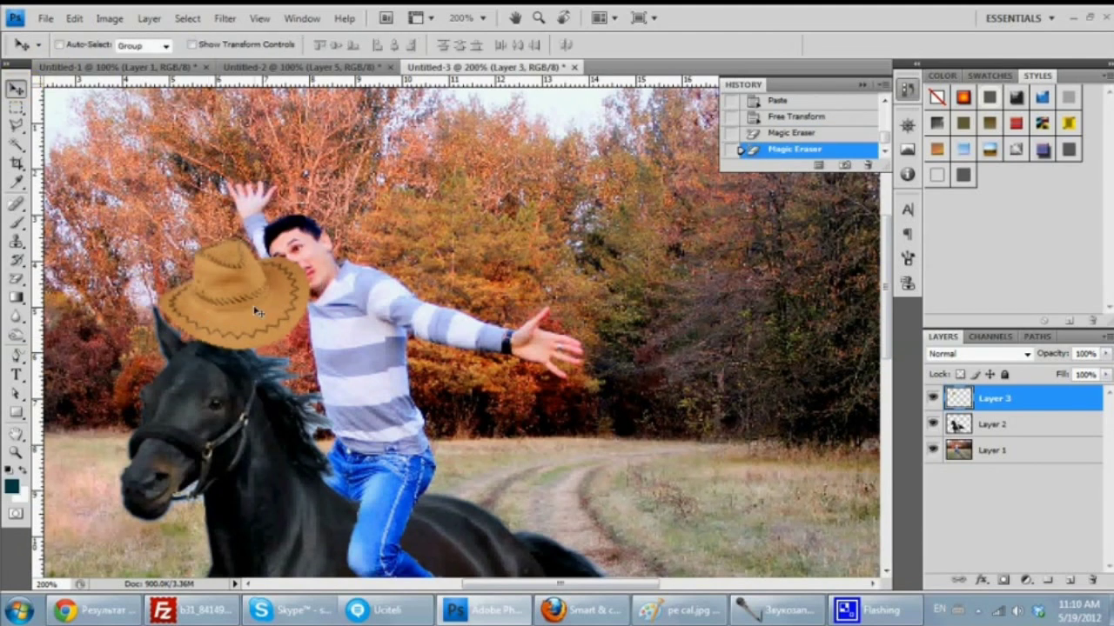
Drag the hat up and right so it floats just above the man's raised hand
drag(257, 311, 197, 161)
drag(887, 286, 887, 250)
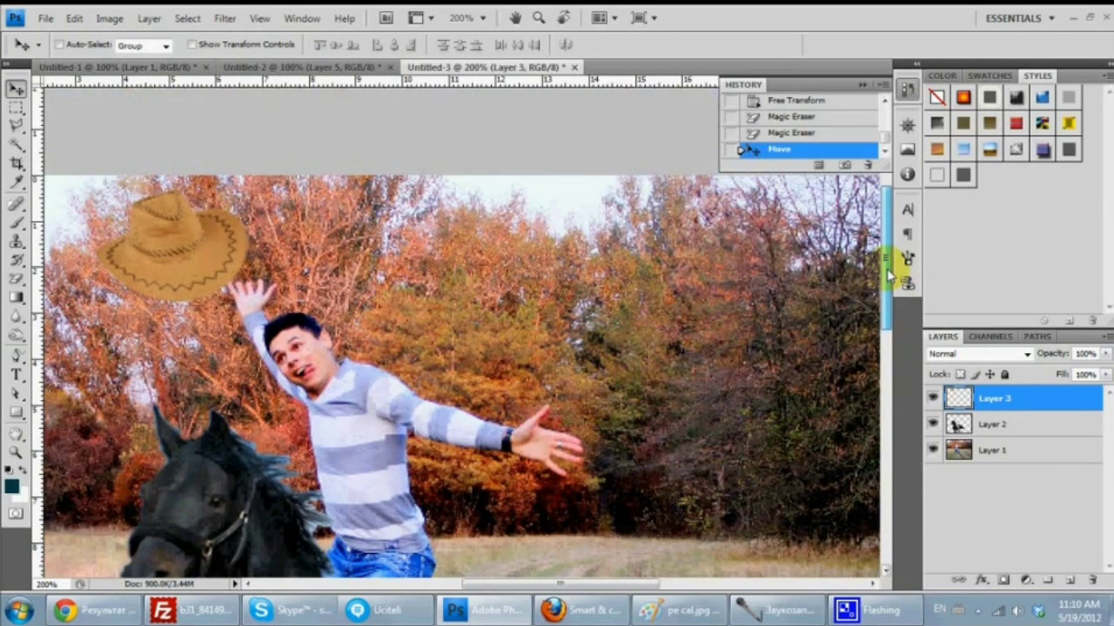
drag(479, 583, 455, 583)
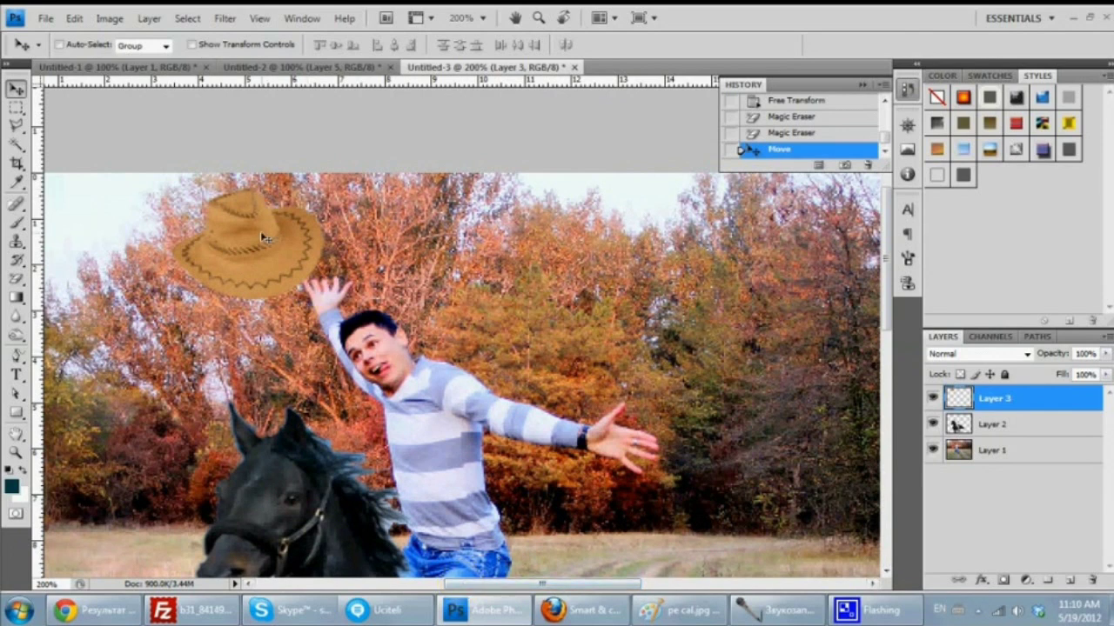
drag(265, 238, 312, 226)
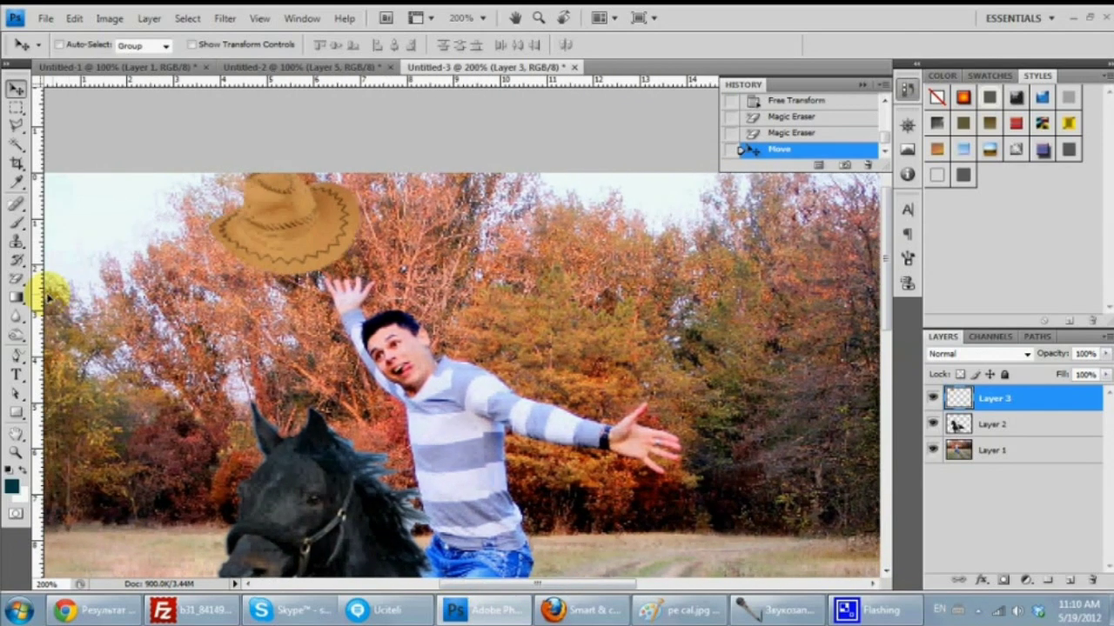
drag(61, 305, 98, 303)
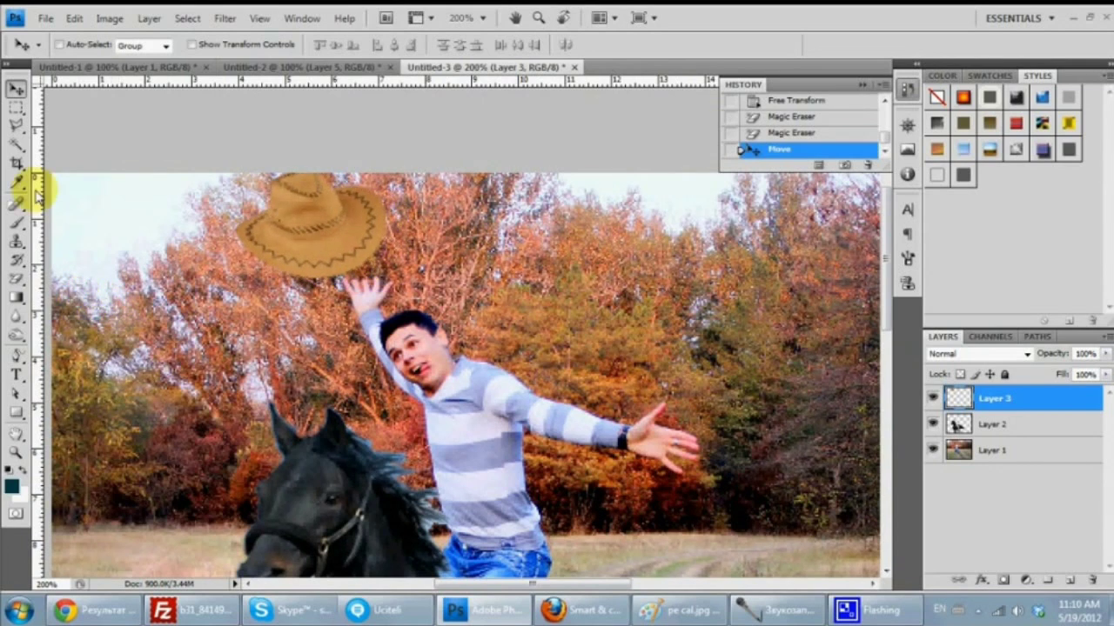
Blur the hat's edges to soften them and remove the yellow fringe
click(14, 315)
click(79, 320)
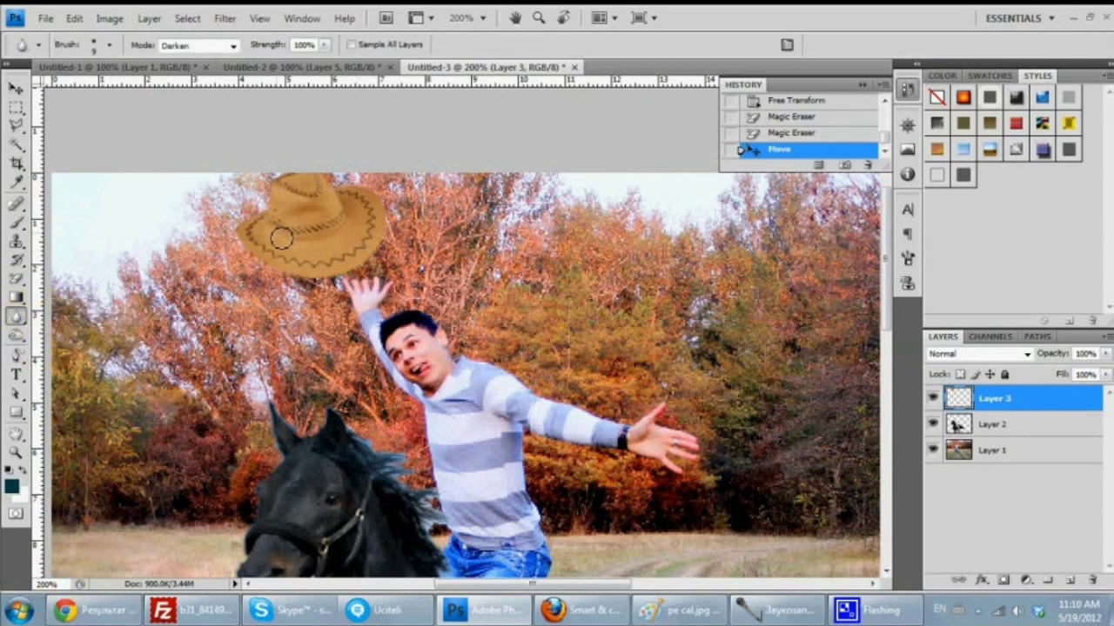
drag(246, 242, 249, 257)
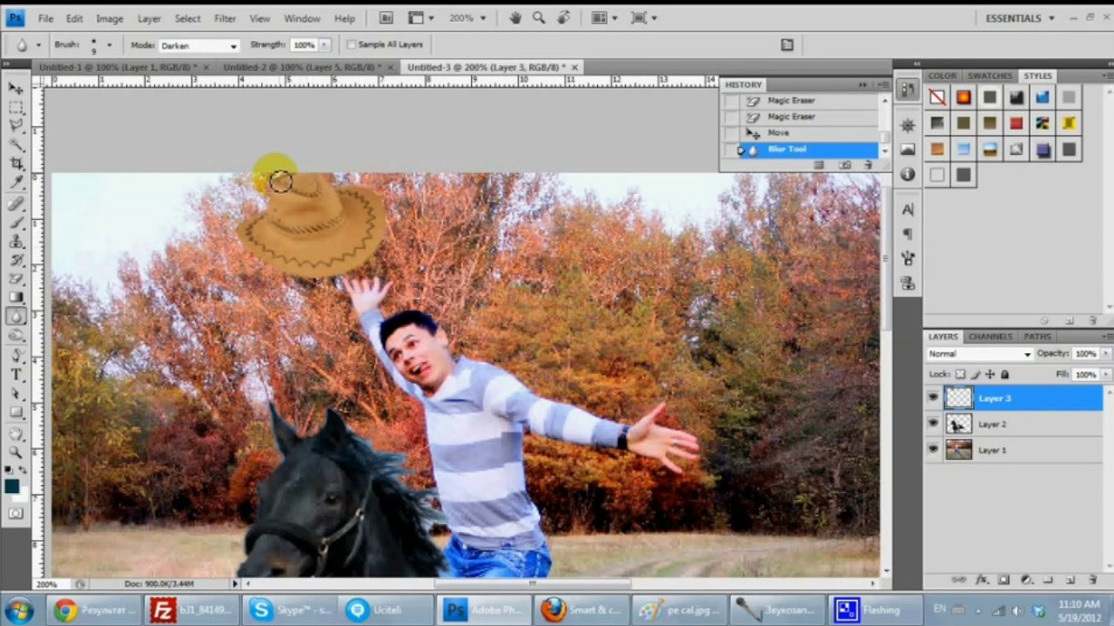
mouse_move(270, 199)
mouse_down()
mouse_move(240, 223)
mouse_move(248, 258)
mouse_up()
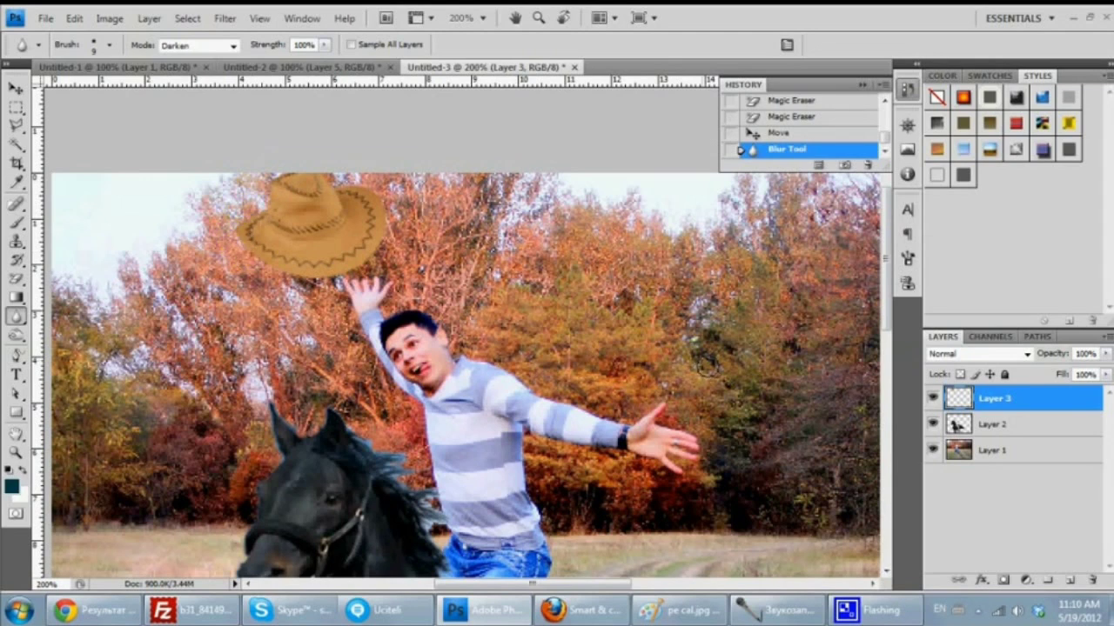
Lower the hat layer's fill to about 93% and zoom back to 100%
click(1106, 374)
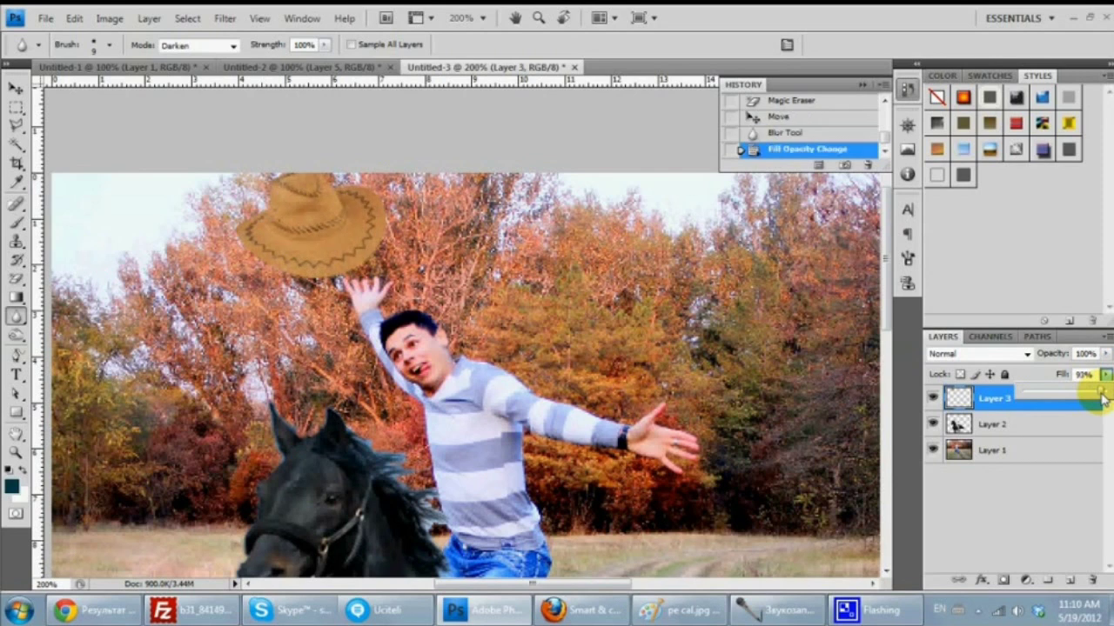
click(48, 581)
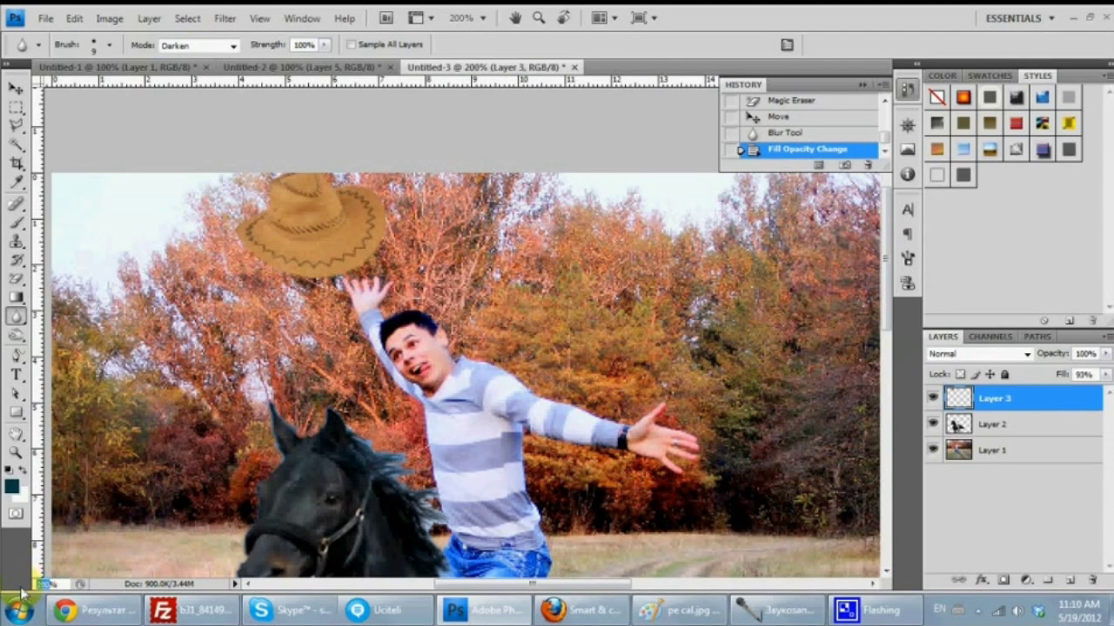
text(100)
key(Return)
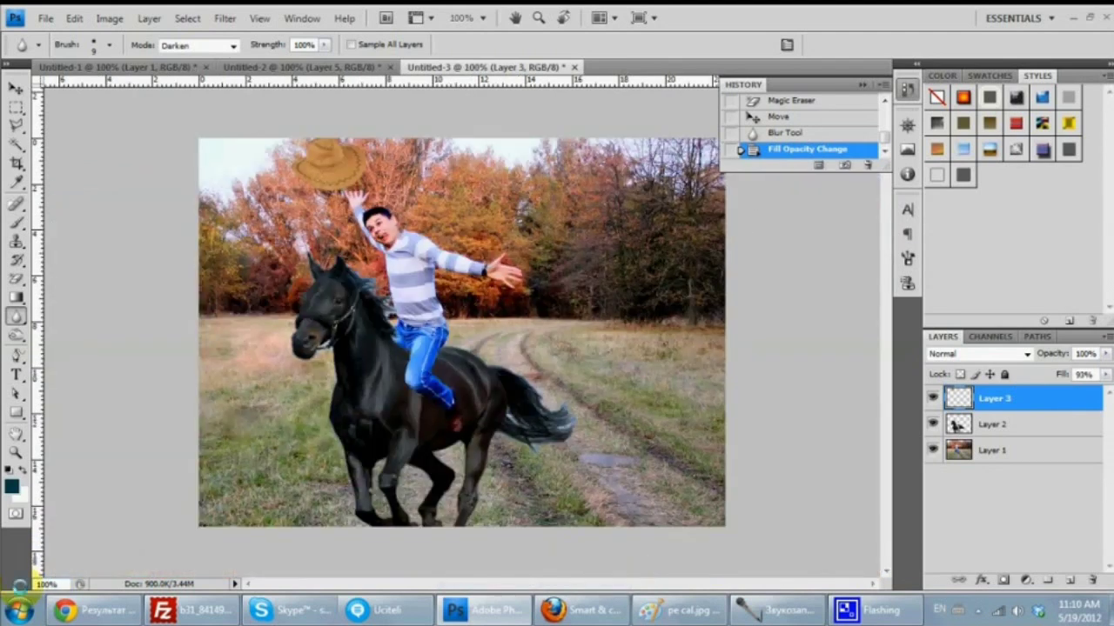